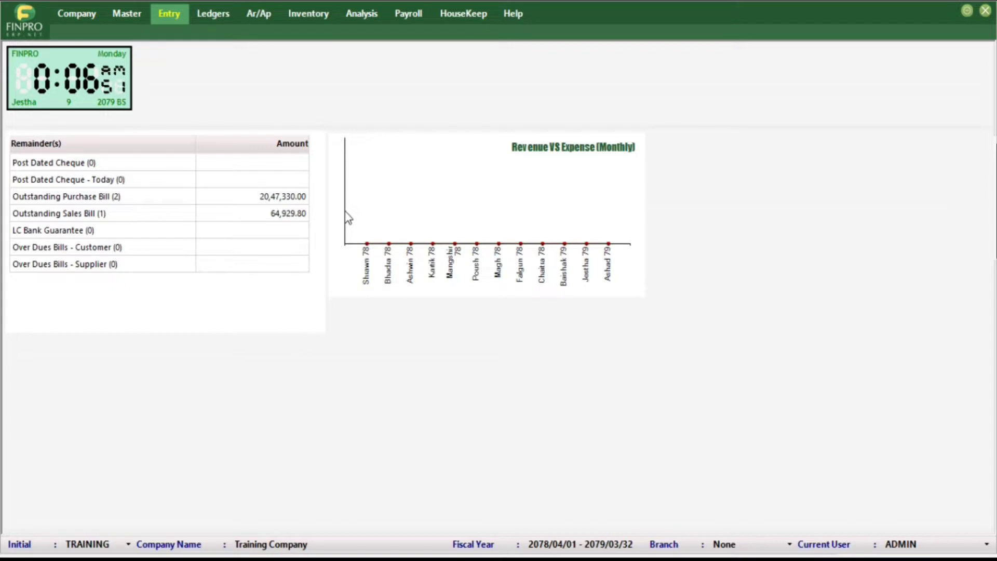
Open the Cash/Bank vouchers entry form and start a new voucher.
{"action": "left_click", "coordinate": [171, 14]}
{"action": "mouse_move", "coordinate": [221, 35]}
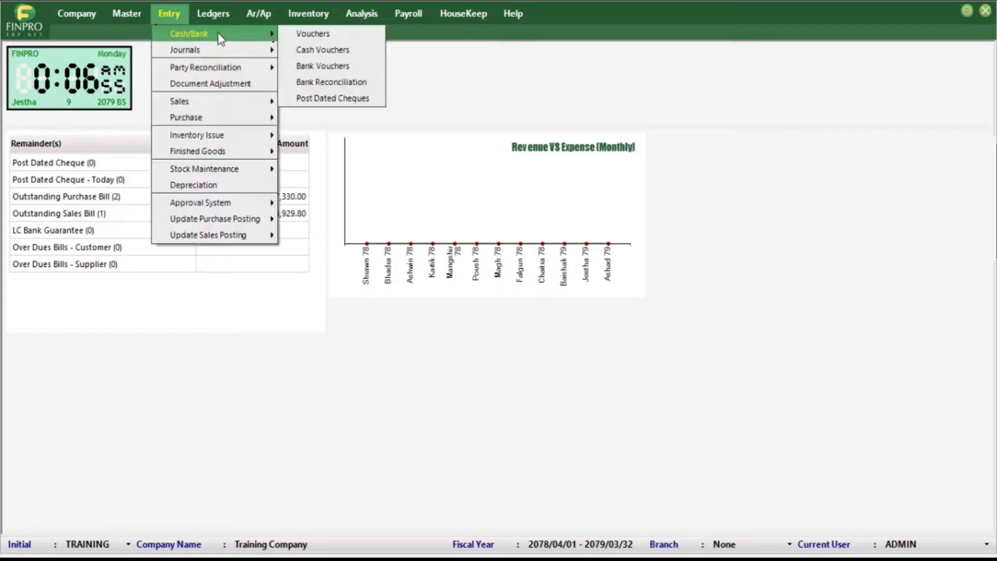
{"action": "left_click", "coordinate": [314, 35]}
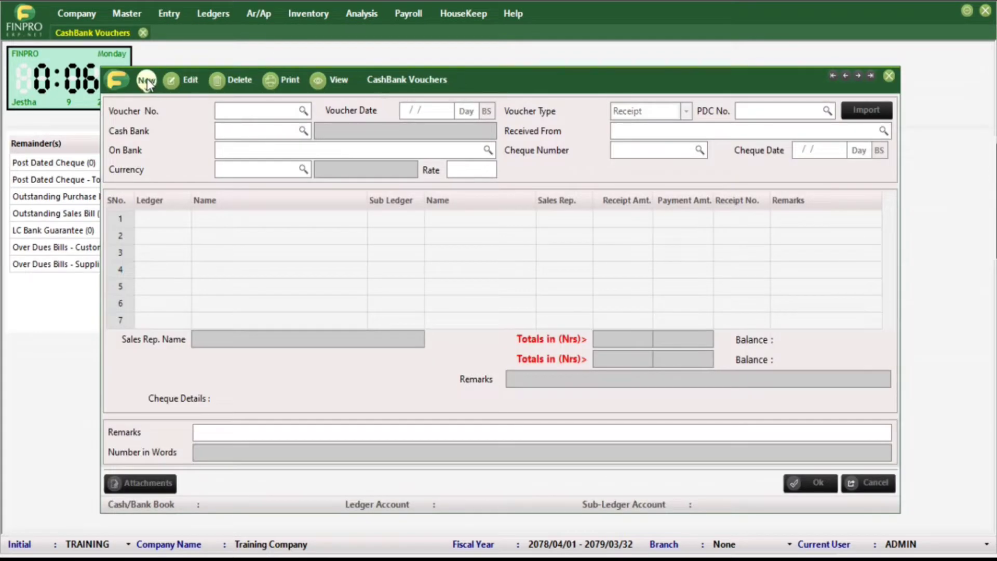
{"action": "left_click", "coordinate": [147, 82]}
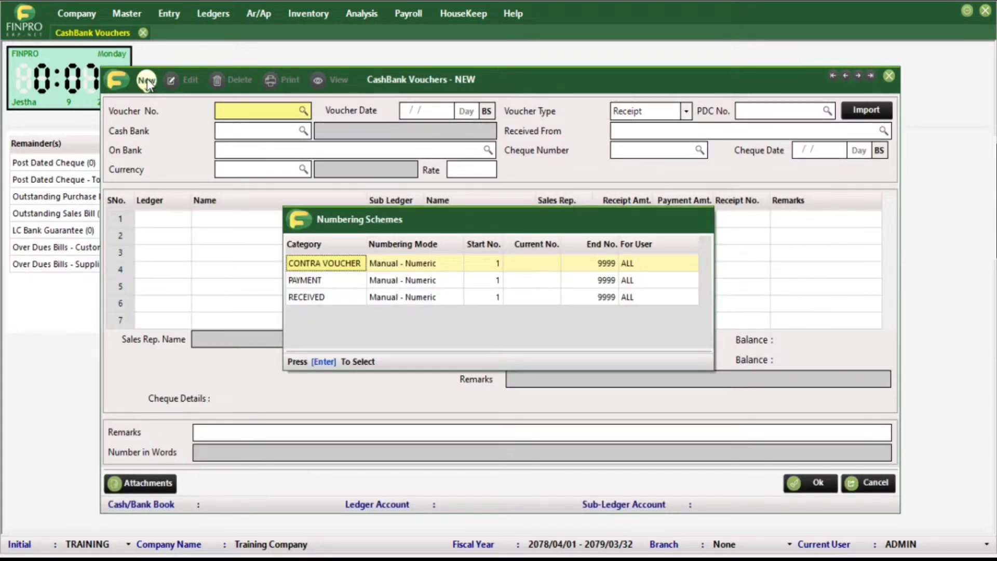
Choose the RECEIVED numbering scheme for the new voucher and accept the suggested voucher number.
{"action": "left_click", "coordinate": [341, 285]}
{"action": "left_click", "coordinate": [349, 298]}
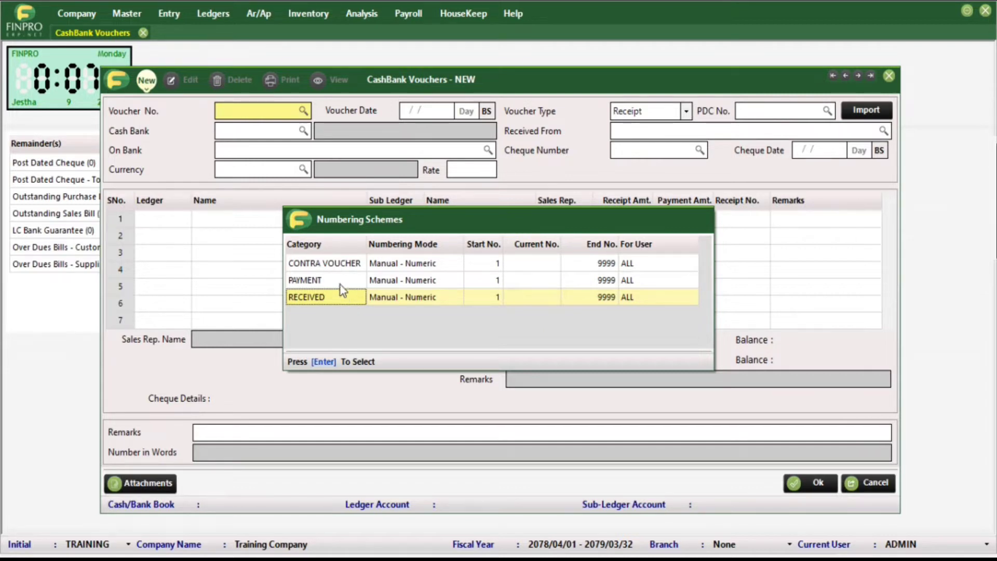
{"action": "left_click", "coordinate": [332, 267]}
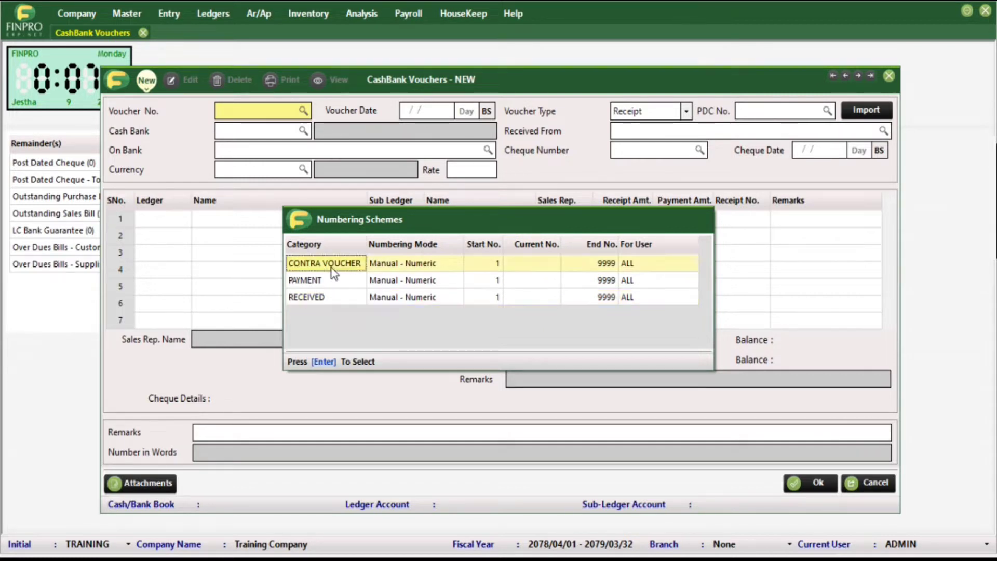
{"action": "left_click", "coordinate": [338, 297]}
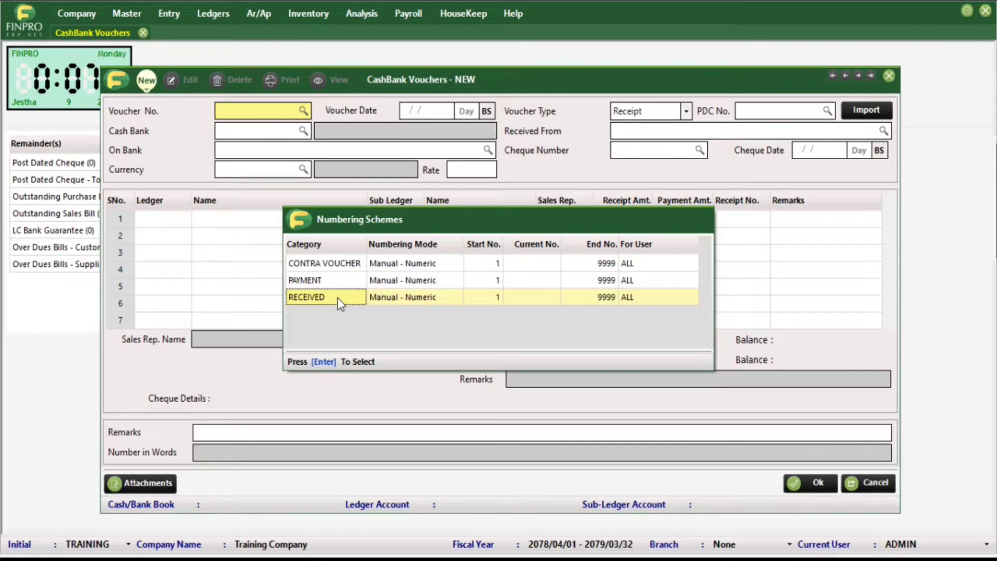
{"action": "key", "text": "Return"}
{"action": "key", "text": "Return"}
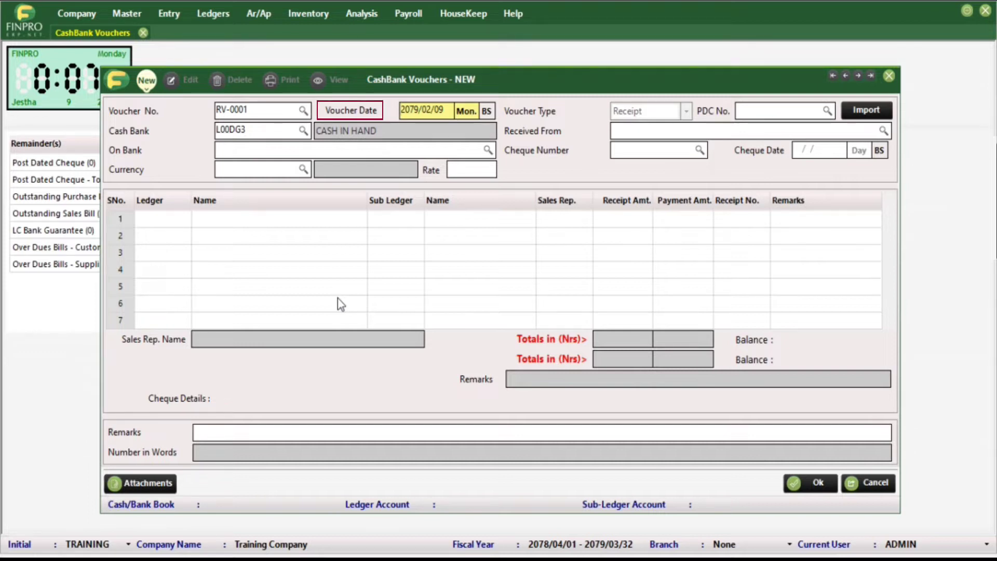
Convert the AD date 2022/05/23 to BS for the voucher date and accept 2079/02/09.
{"action": "key", "text": "Home"}
{"action": "key", "text": "End"}
{"action": "key", "text": "t"}
{"action": "key", "text": "c"}
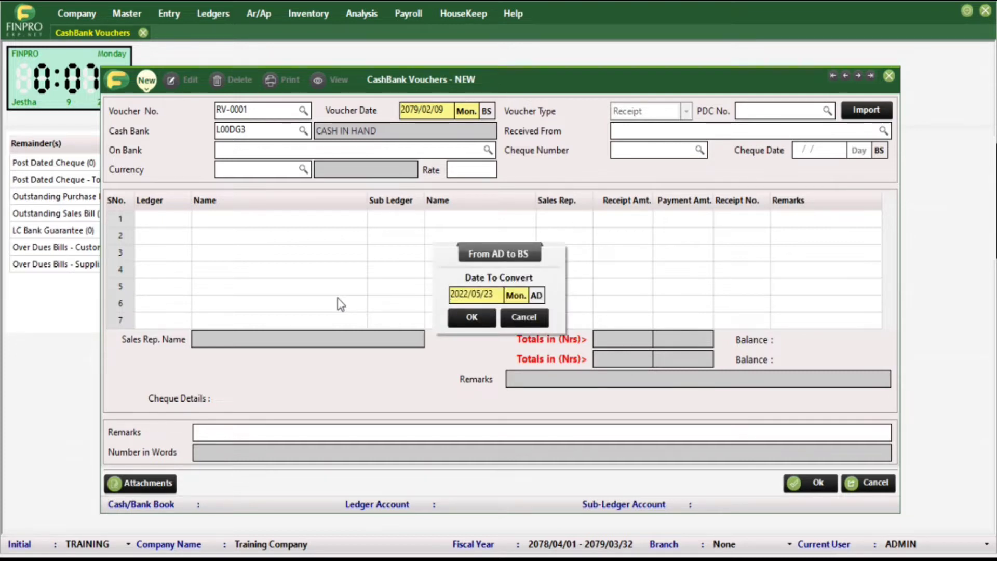
{"action": "key", "text": "Return"}
{"action": "key", "text": "Return"}
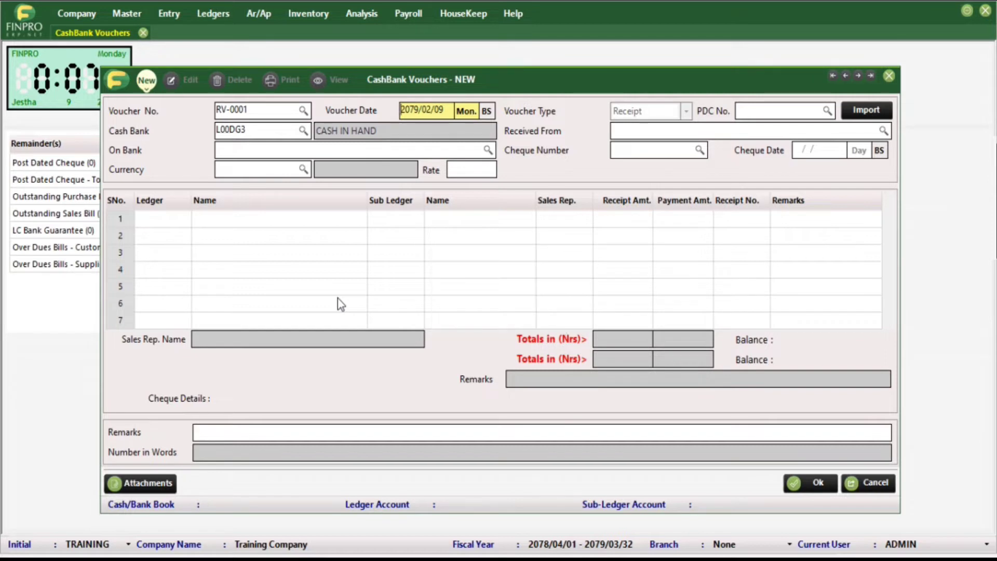
{"action": "key", "text": "Return"}
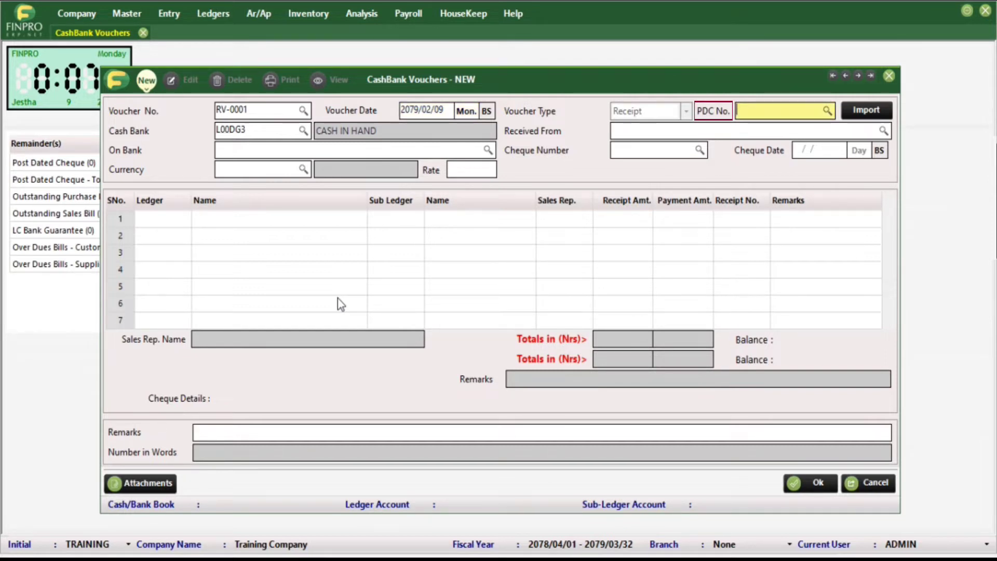
Look up the post-dated cheque records, leave PDC No. blank, and set the cash/bank account to GLOBAL IME BANK.
{"action": "key", "text": "F1"}
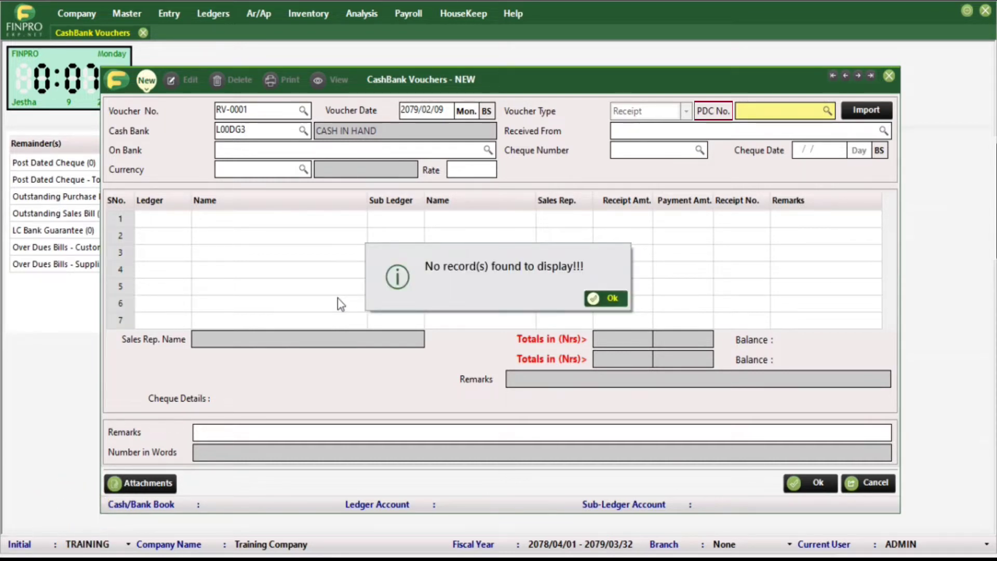
{"action": "key", "text": "Return"}
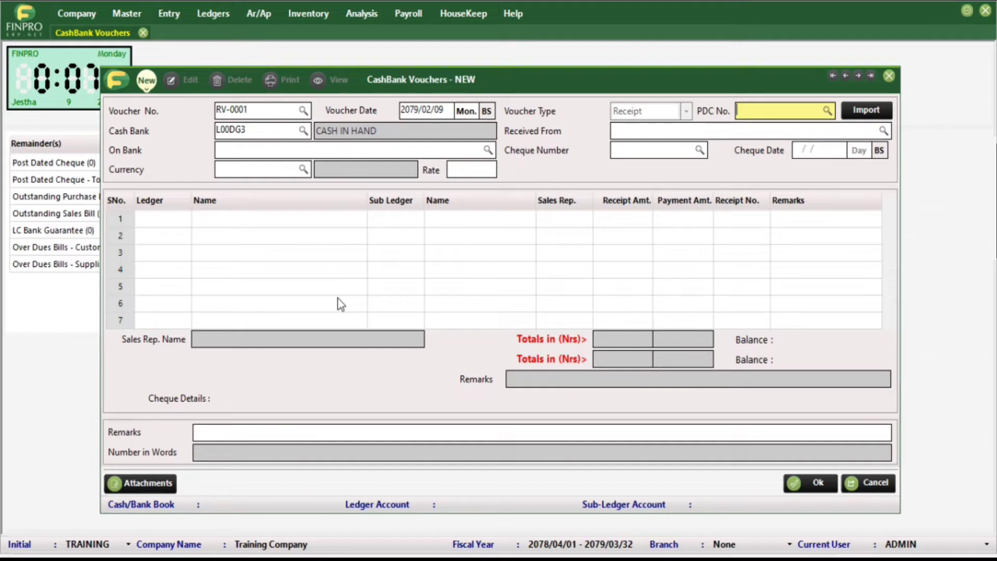
{"action": "key", "text": "Tab"}
{"action": "key", "text": "F1"}
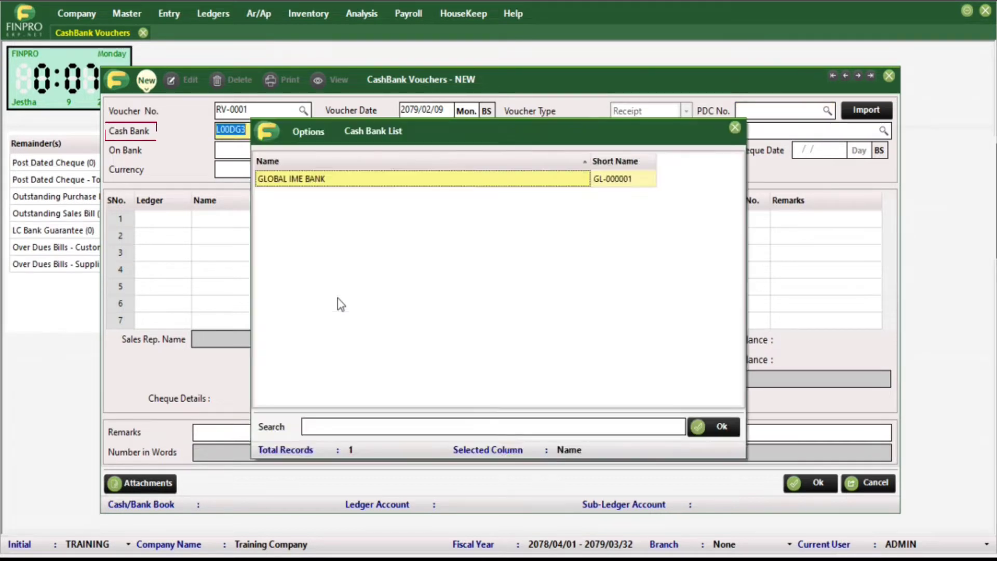
{"action": "key", "text": "Escape"}
{"action": "key", "text": "BackSpace"}
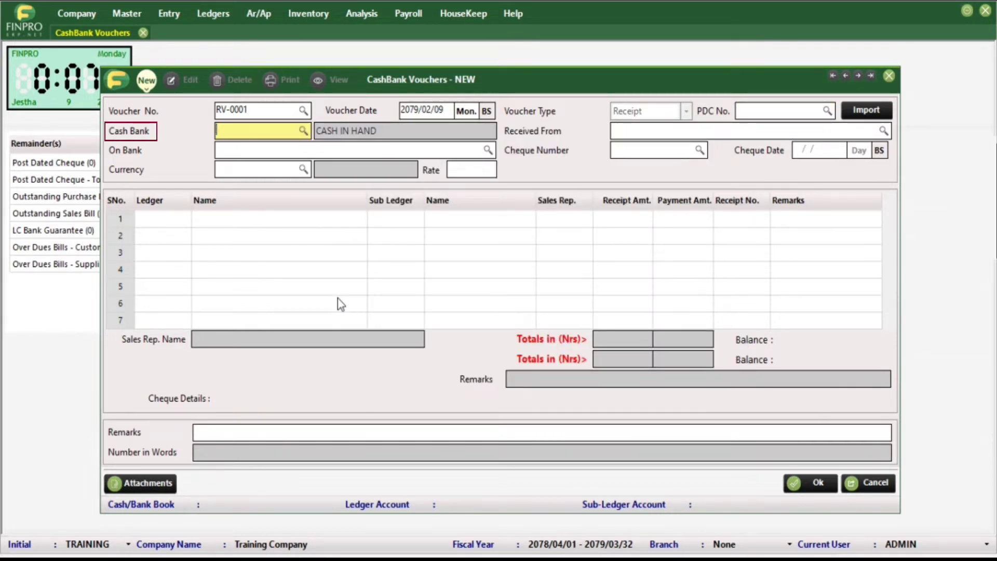
{"action": "key", "text": "F1"}
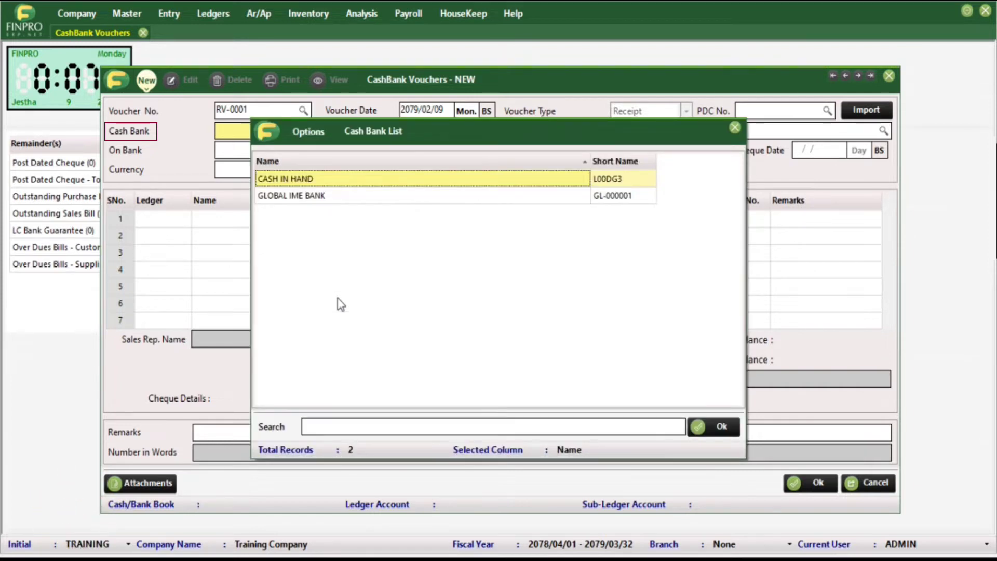
{"action": "key", "text": "Down"}
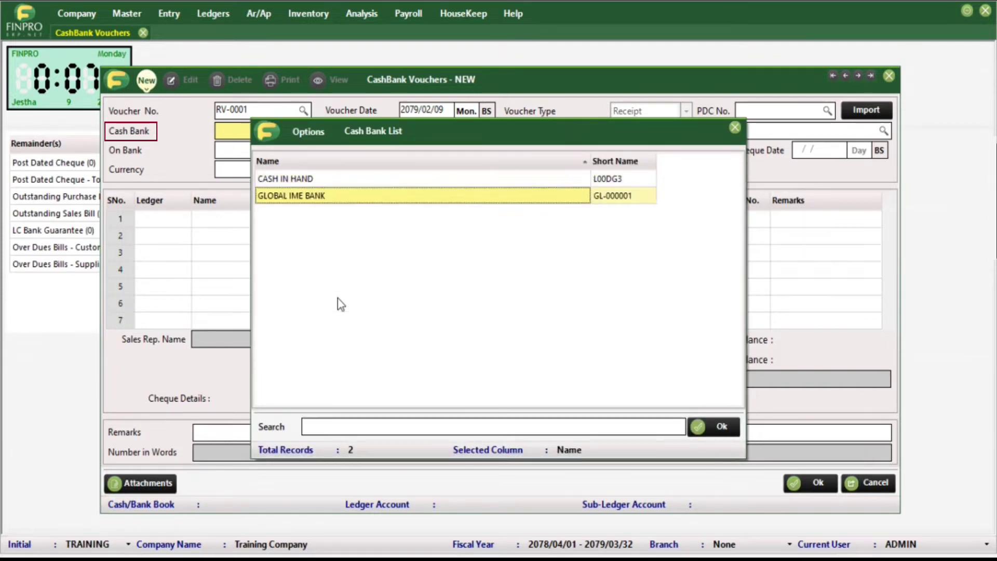
{"action": "key", "text": "Return"}
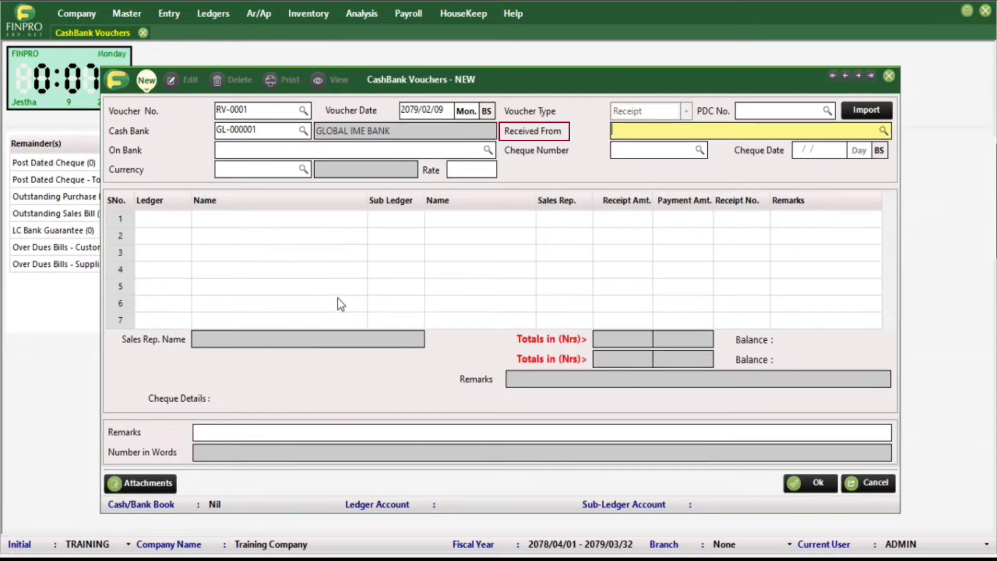
Fill in the receipt details: received from SELF, on bank NABIL BANK, the cheque number, and cheque date 2079/02/09.
{"action": "type", "text": "Self"}
{"action": "key", "text": "Return"}
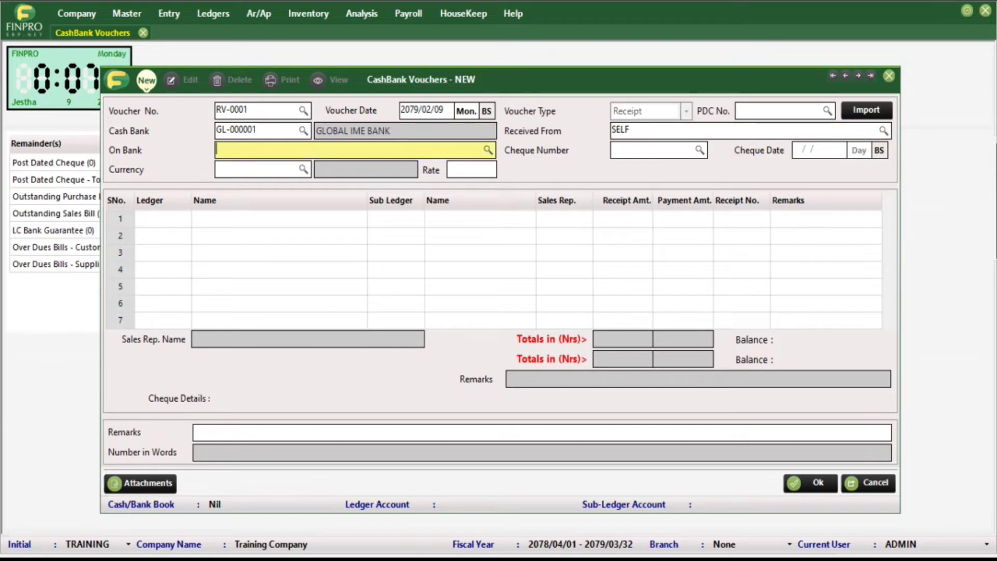
{"action": "type", "text": "Nabil Bank"}
{"action": "key", "text": "Return"}
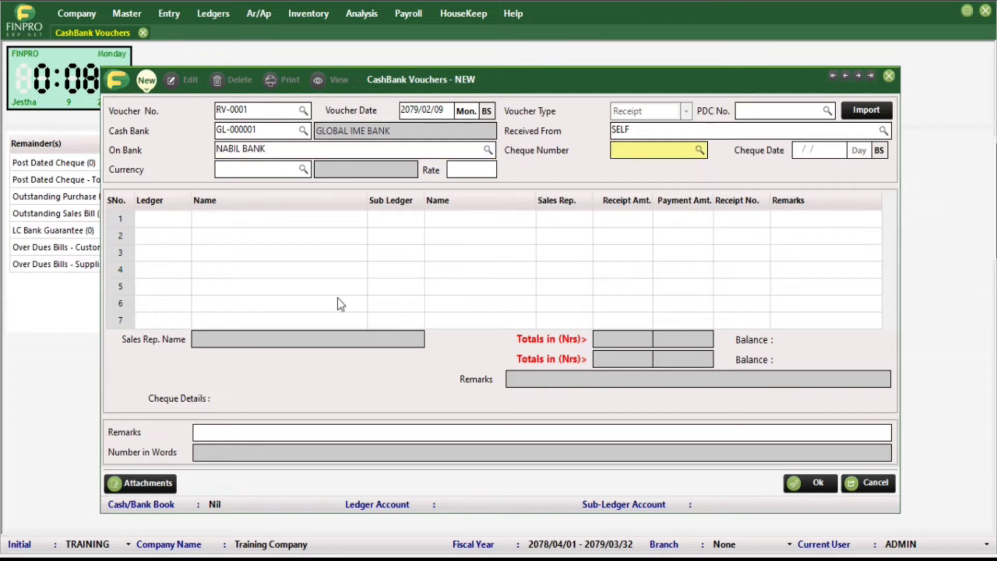
{"action": "type", "text": "141515"}
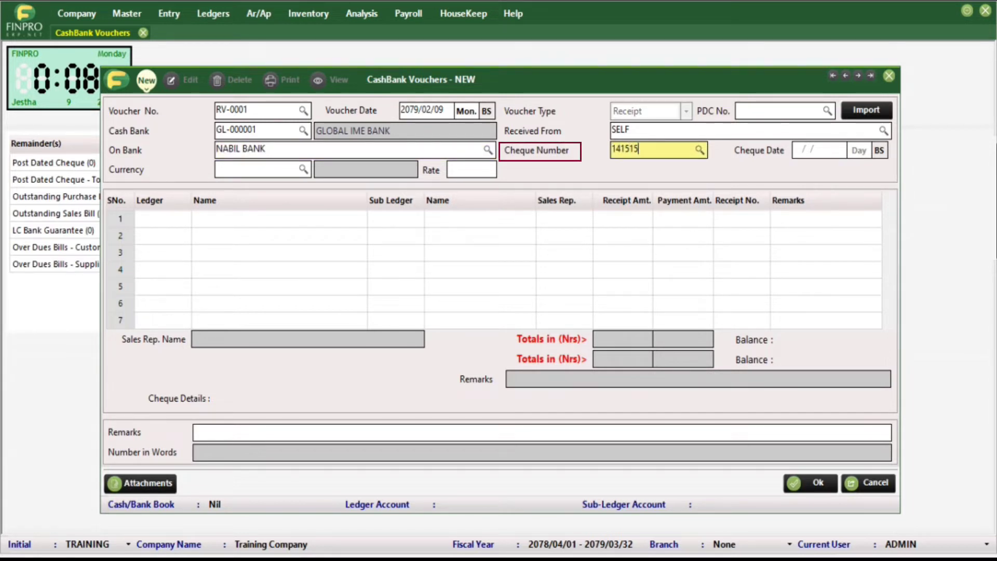
{"action": "key", "text": "Return"}
{"action": "key", "text": "Return"}
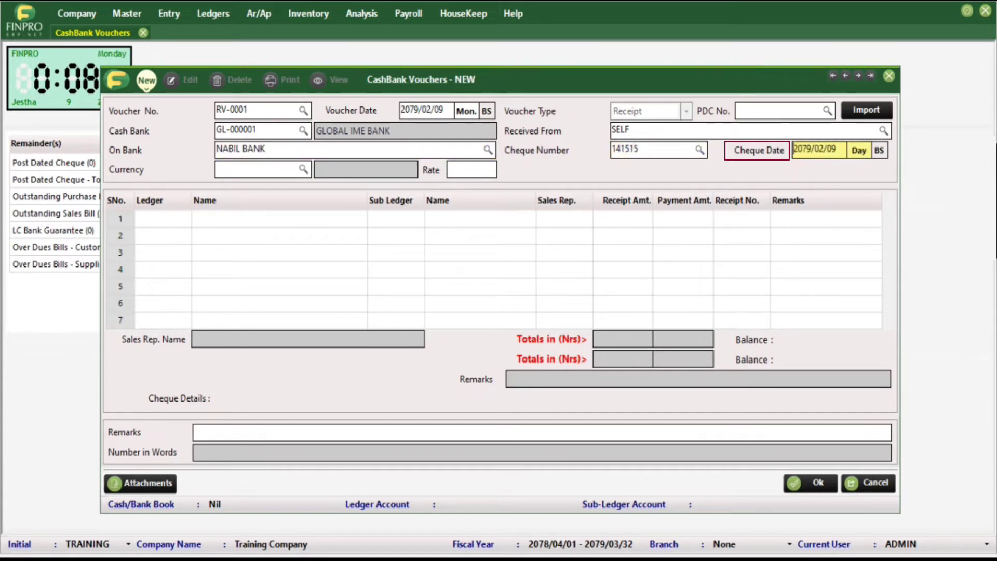
{"action": "key", "text": "Return"}
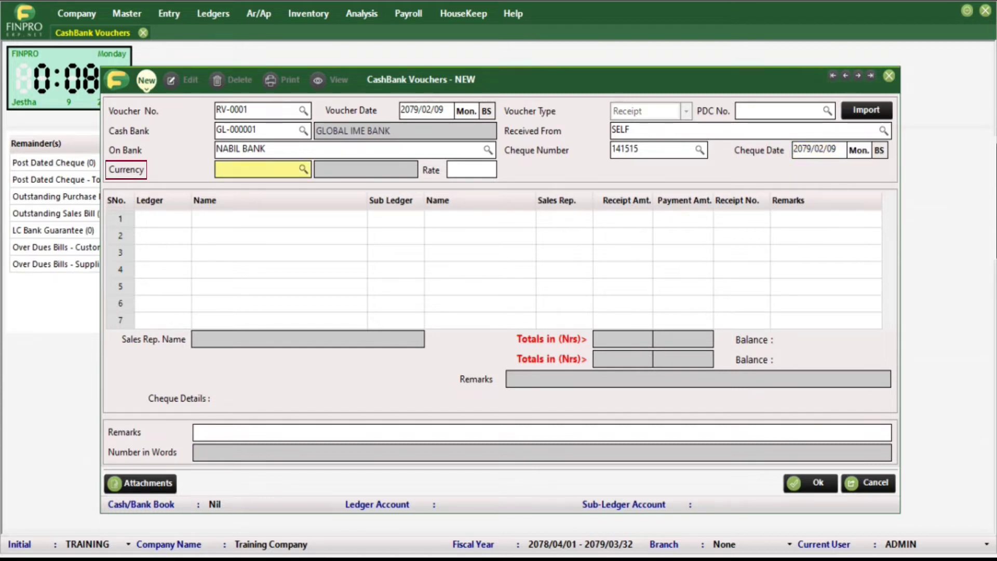
Leave the currency blank and set the first voucher line to the ABC CUSTOMER ledger with sales representative SELF.
{"action": "key", "text": "F1"}
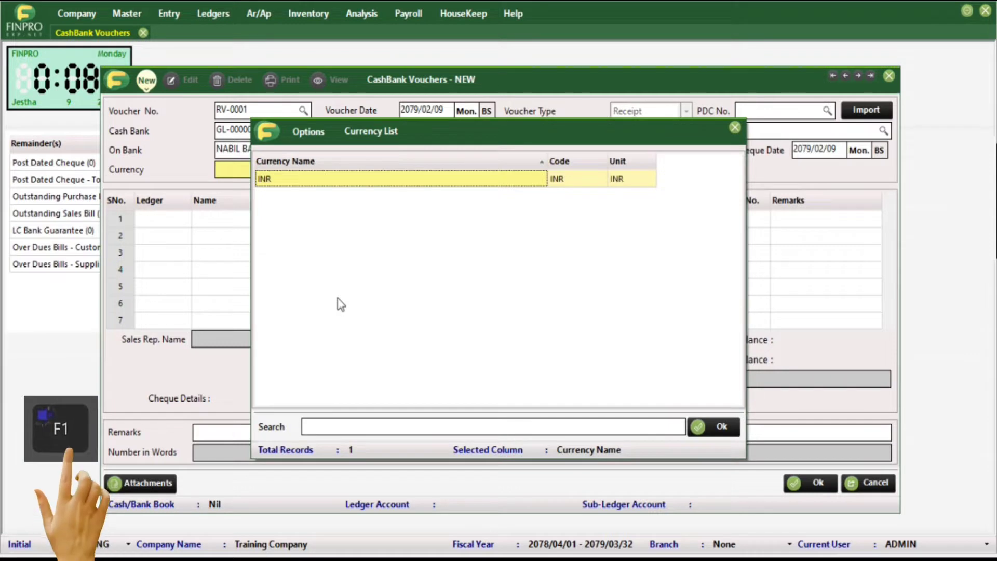
{"action": "key", "text": "Escape"}
{"action": "key", "text": "Return"}
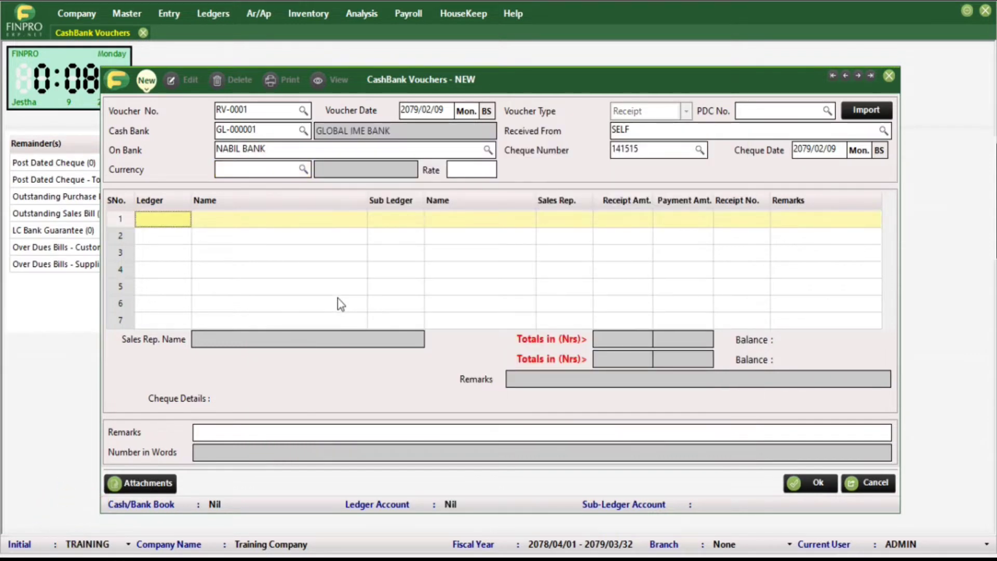
{"action": "key", "text": "F1"}
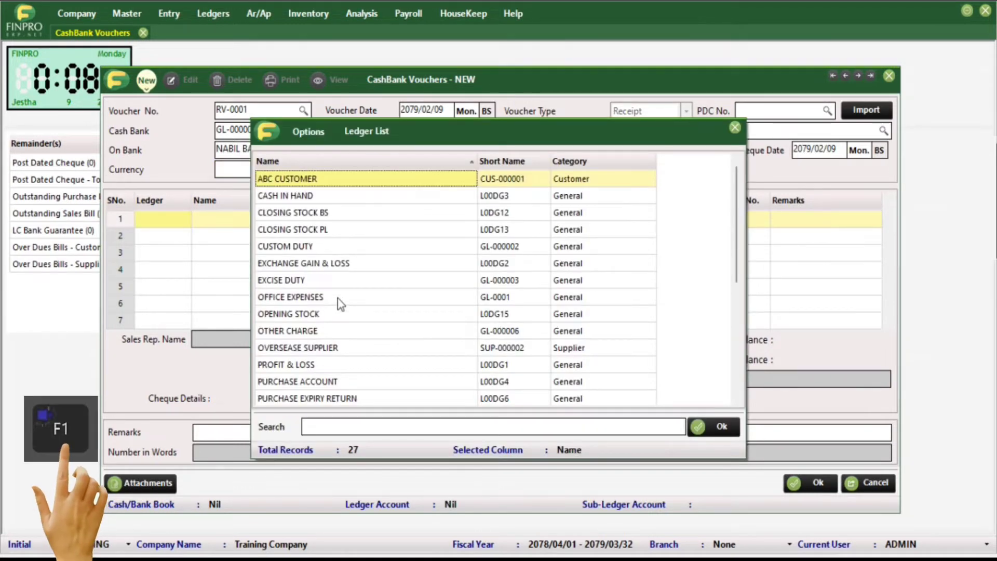
{"action": "key", "text": "Down"}
{"action": "key", "text": "Up"}
{"action": "key", "text": "Return"}
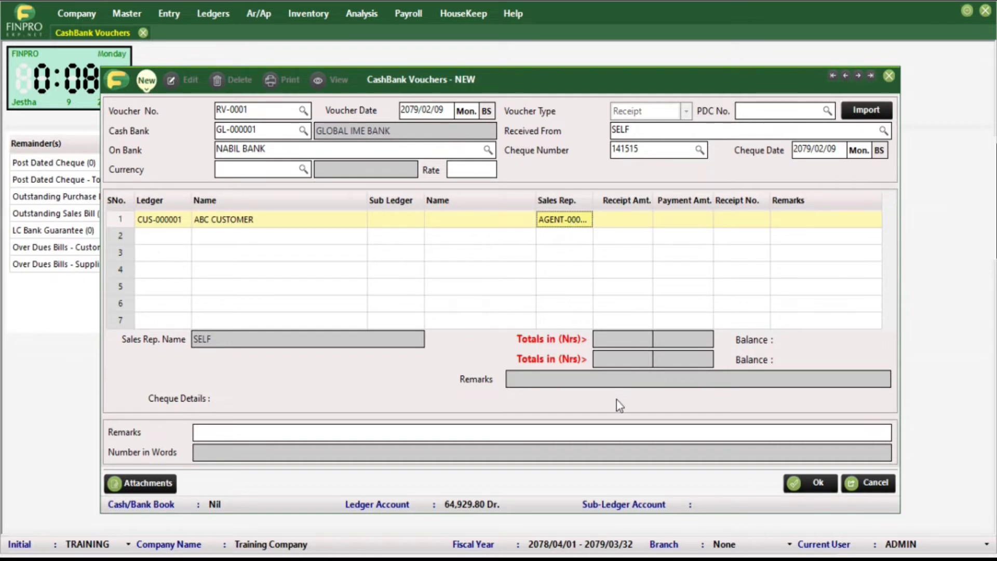
{"action": "key", "text": "F1"}
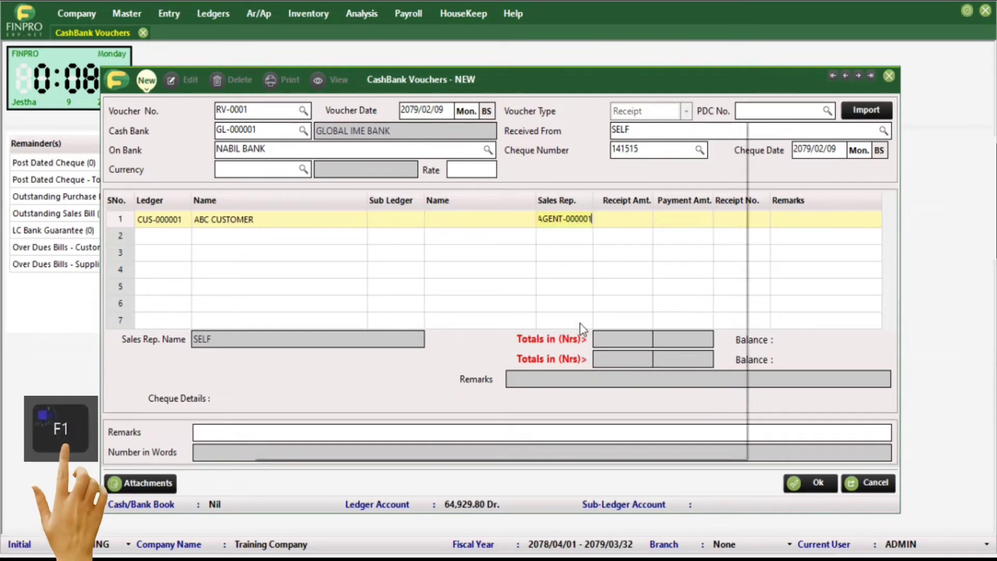
{"action": "key", "text": "Return"}
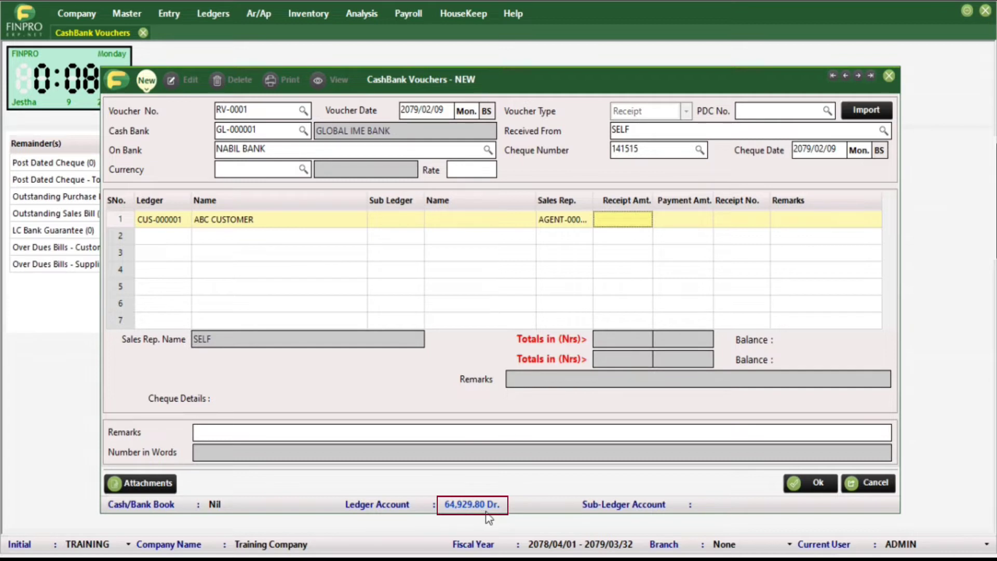
Enter a receipt amount of 25000 and receipt number "mr 001" on the ABC CUSTOMER line.
{"action": "type", "text": "25000"}
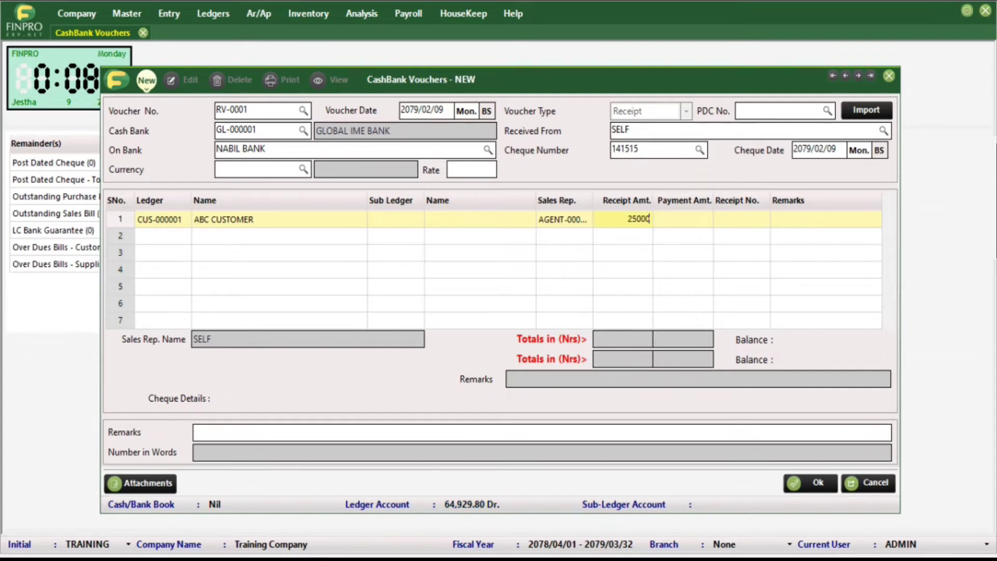
{"action": "key", "text": "Return"}
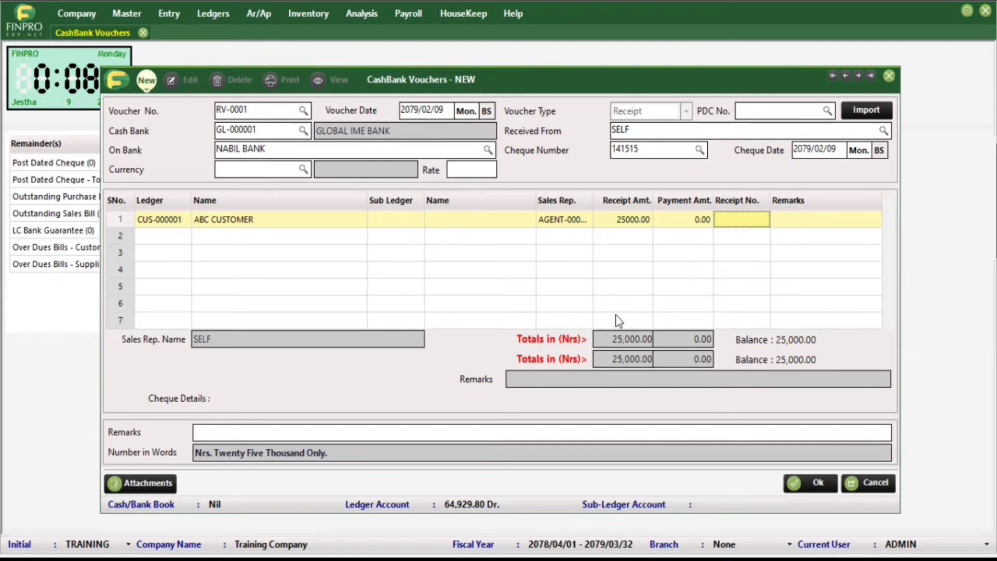
{"action": "type", "text": "mr 001"}
{"action": "key", "text": "BackSpace"}
{"action": "key", "text": "BackSpace"}
{"action": "key", "text": "BackSpace"}
{"action": "type", "text": "001"}
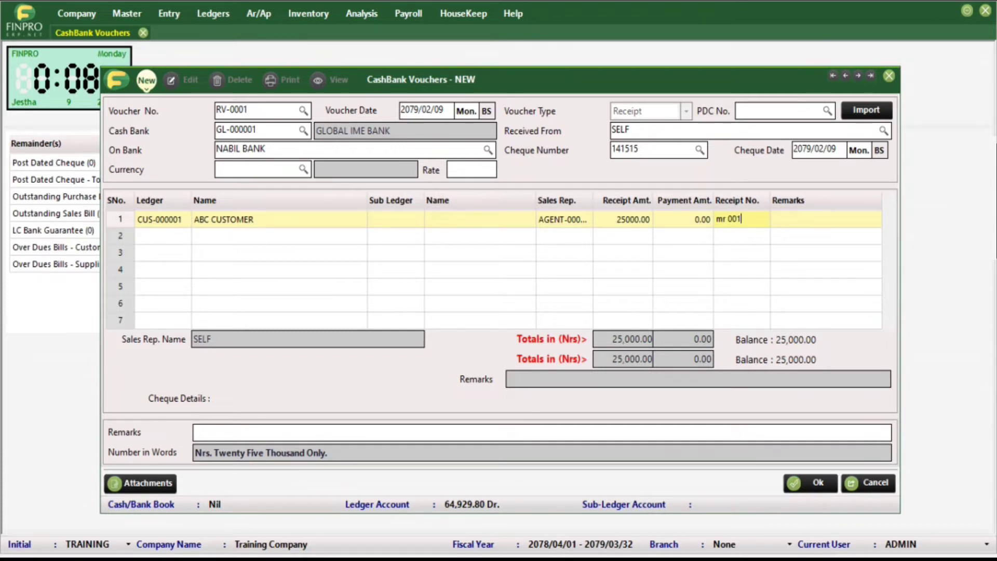
{"action": "key", "text": "Return"}
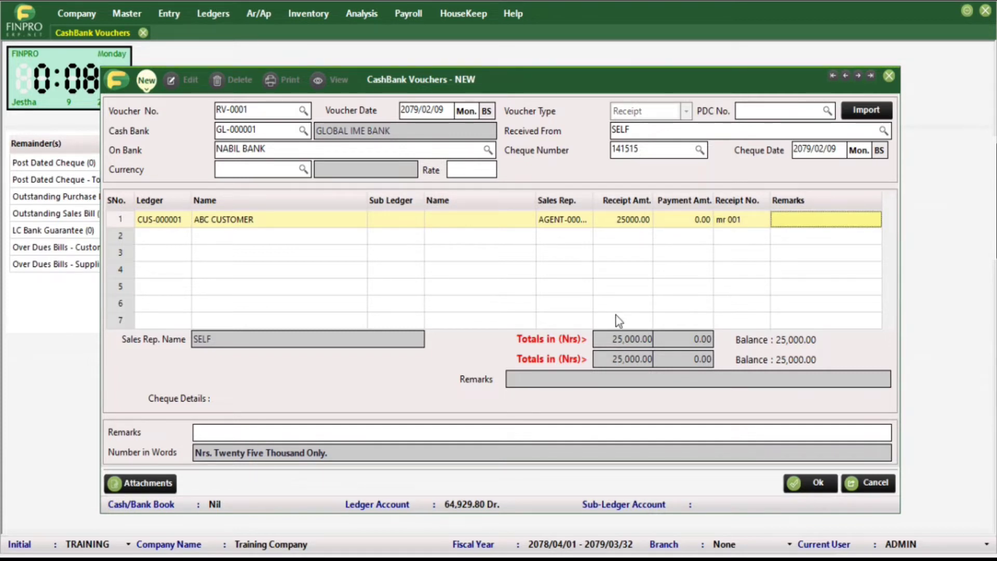
Enter the line remark "Being chq deposited by party self" and select the completed ABC CUSTOMER line to review it.
{"action": "type", "text": "Being XCas"}
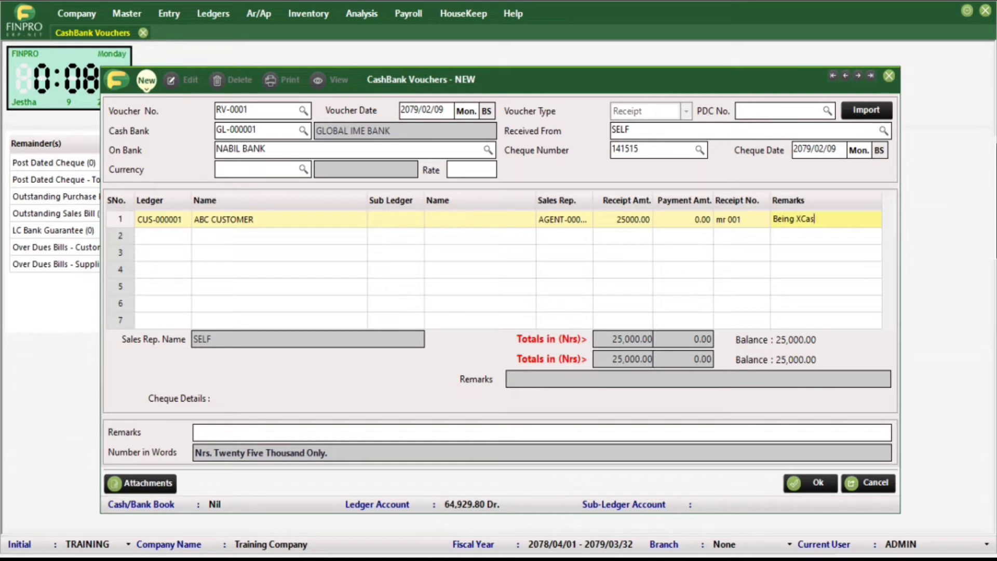
{"action": "key", "text": "BackSpace"}
{"action": "key", "text": "BackSpace"}
{"action": "key", "text": "BackSpace"}
{"action": "key", "text": "BackSpace"}
{"action": "type", "text": "chq deposited by p"}
{"action": "key", "text": "Return"}
{"action": "key", "text": "Return"}
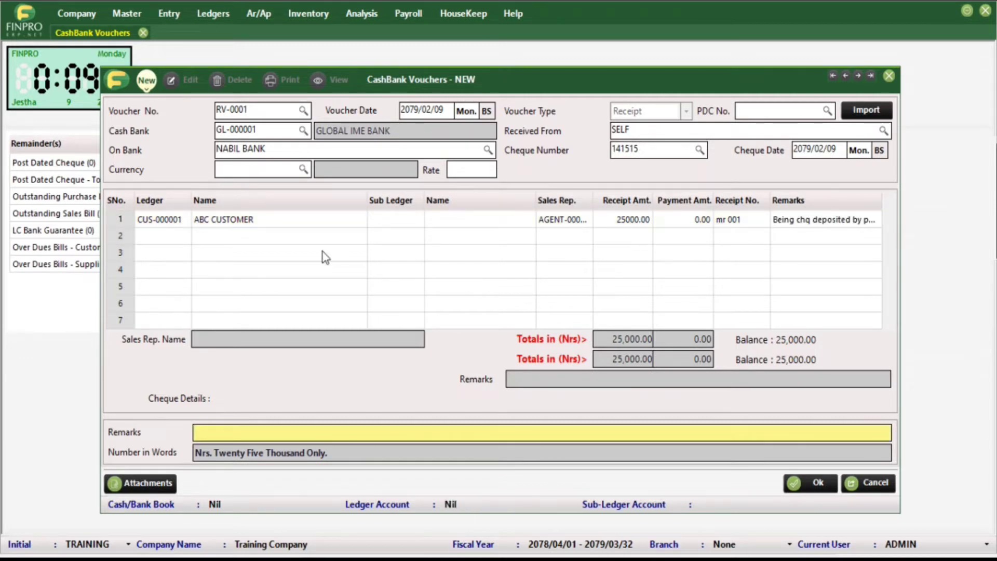
{"action": "left_click", "coordinate": [227, 222]}
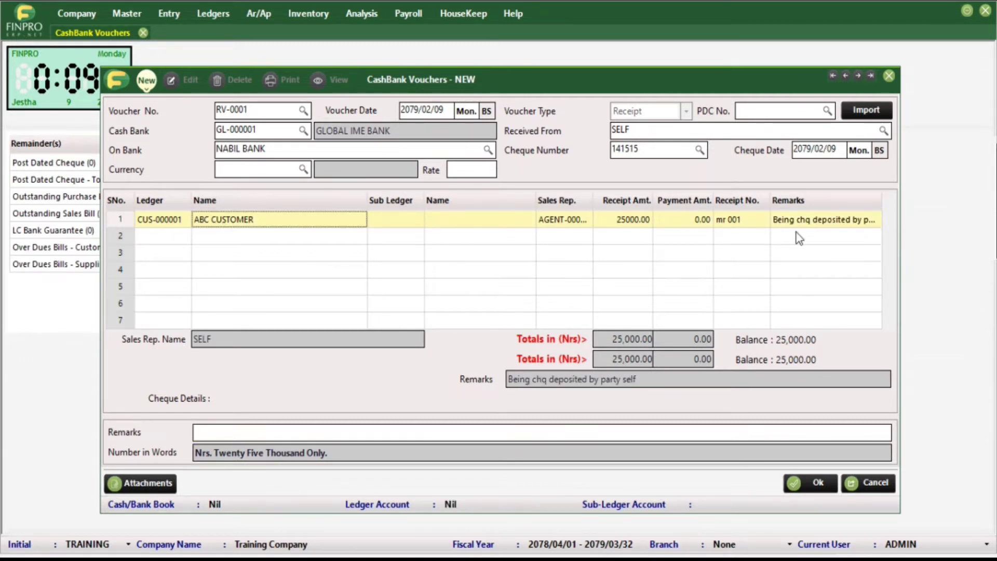
View the ledger list offered for the second voucher line without choosing a ledger.
{"action": "left_click", "coordinate": [156, 234]}
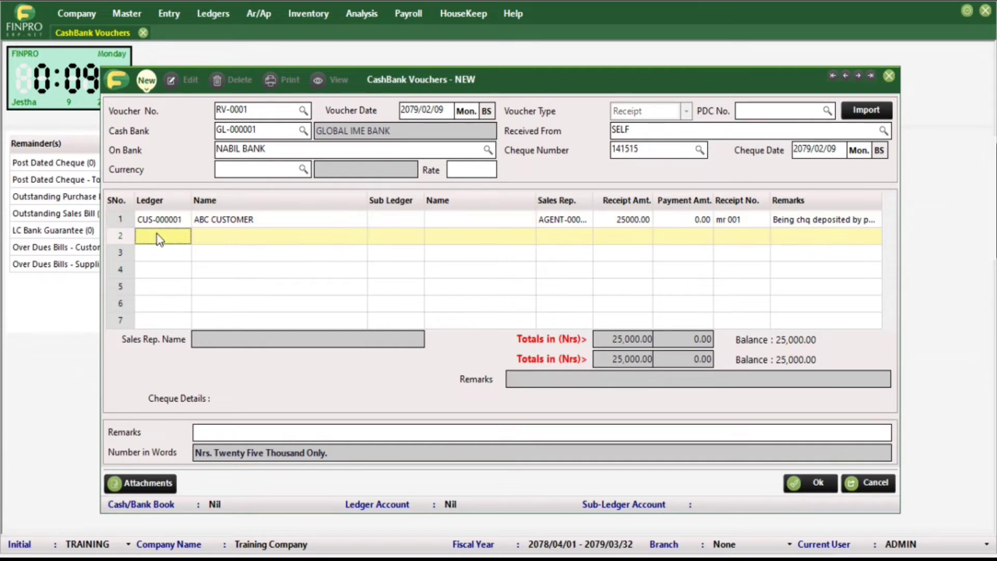
{"action": "key", "text": "Return"}
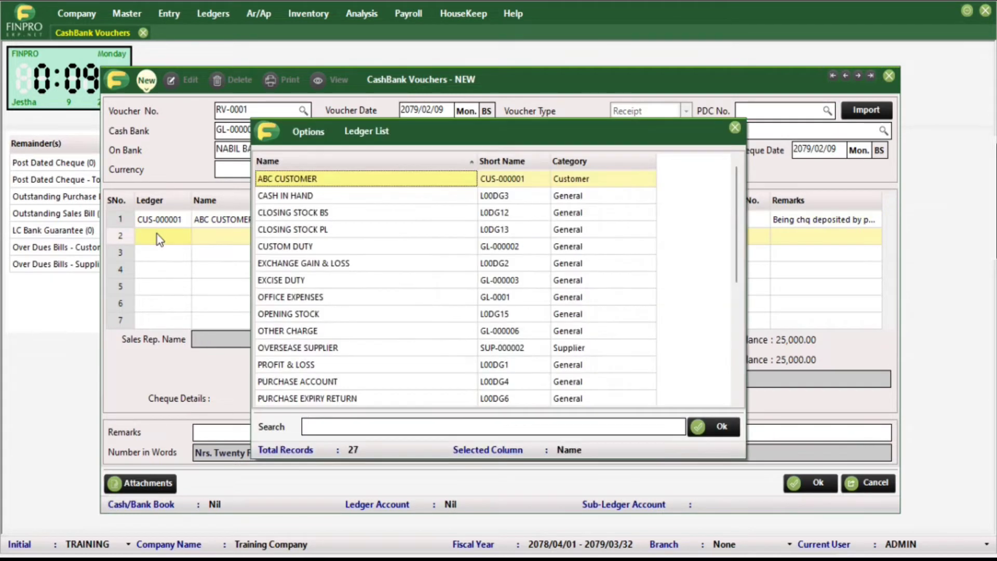
{"action": "key", "text": "Down"}
{"action": "key", "text": "Up"}
{"action": "key", "text": "Escape"}
{"action": "key", "text": "Escape"}
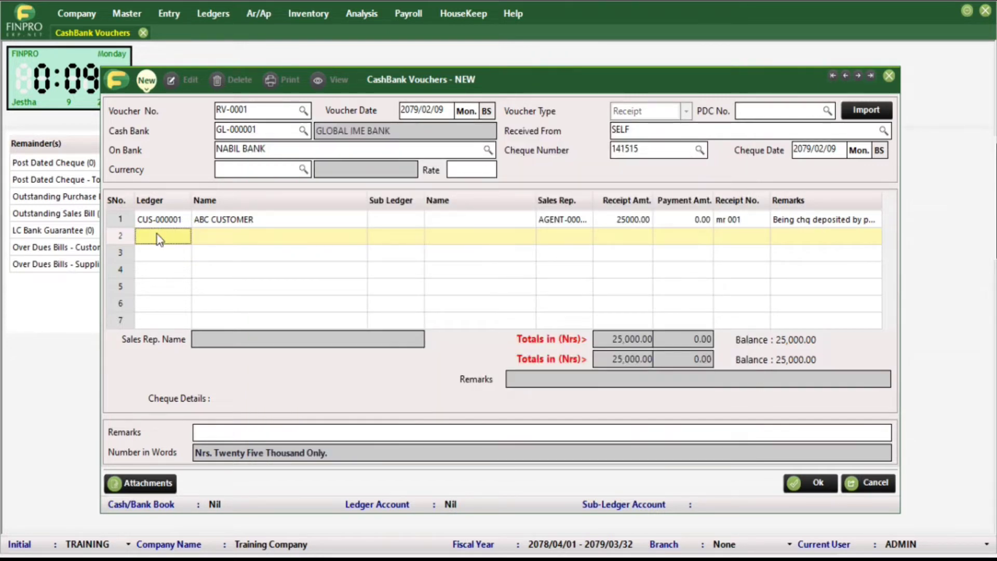
View the voucher's attachment slots without adding a file, and save the ABC CUSTOMER bank receipt voucher with blank voucher remarks.
{"action": "left_click", "coordinate": [229, 431]}
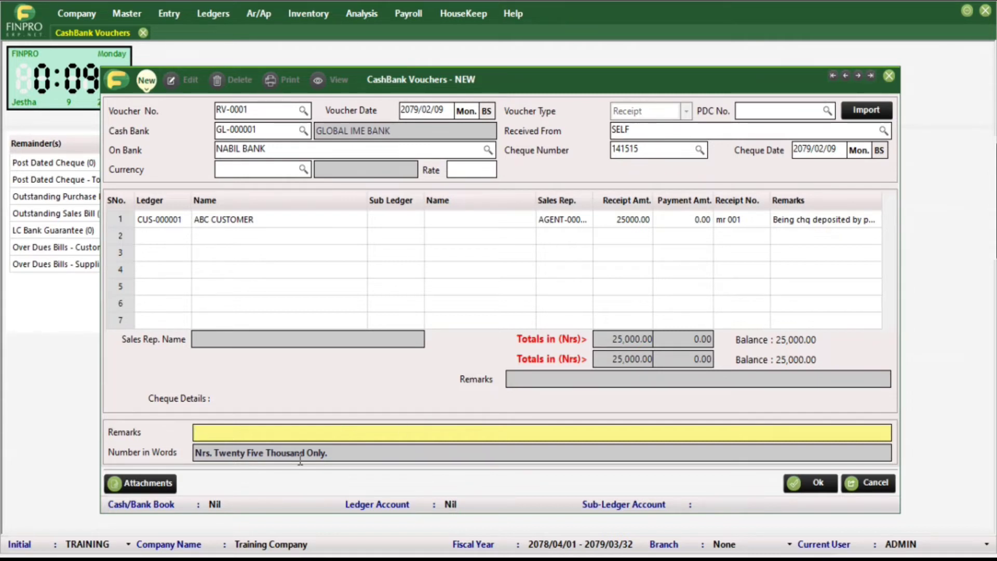
{"action": "left_click", "coordinate": [166, 484]}
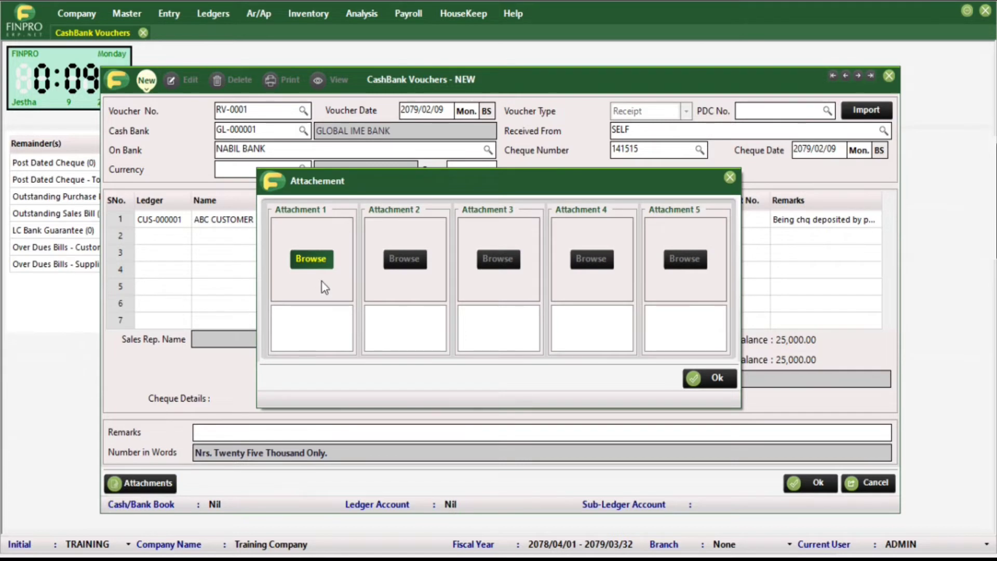
{"action": "left_click", "coordinate": [703, 375]}
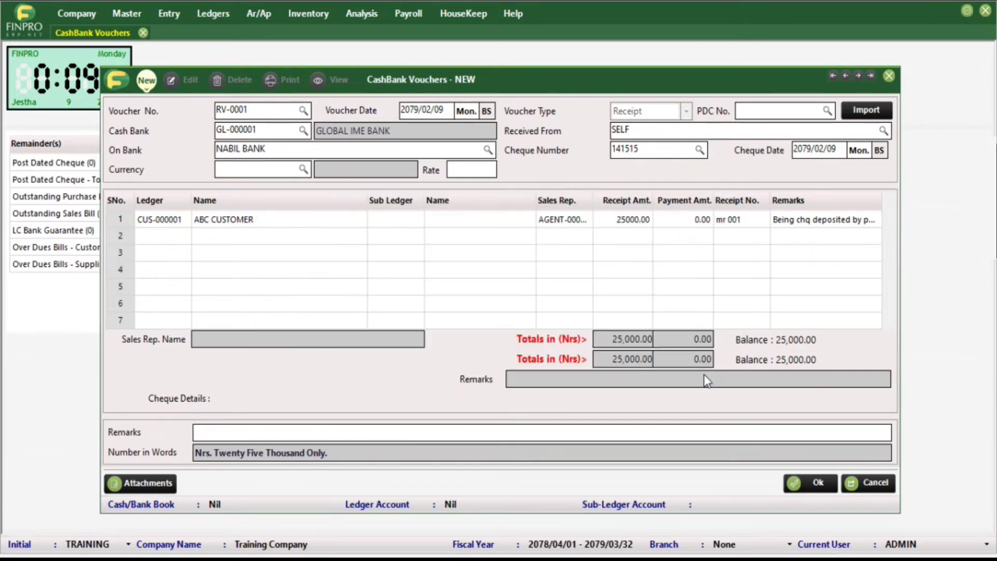
{"action": "left_click", "coordinate": [817, 486]}
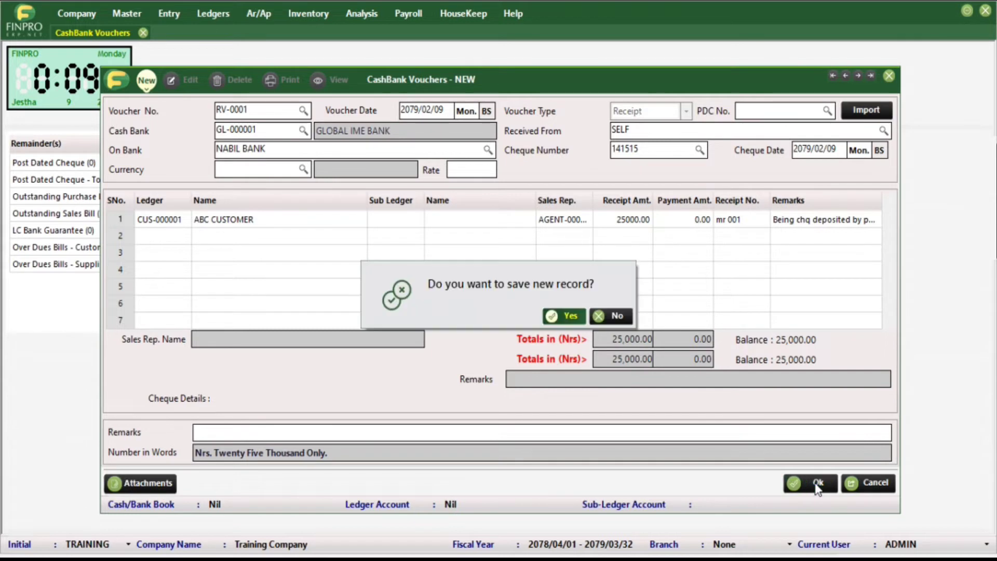
{"action": "left_click", "coordinate": [557, 317]}
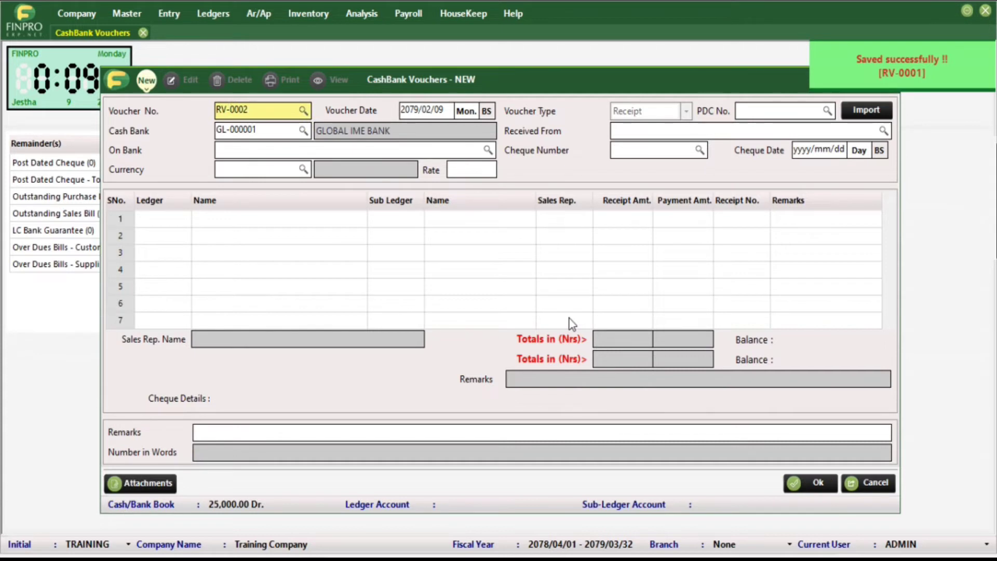
Abandon the blank voucher and start a new one with the RECEIVED numbering scheme, dated 2079/02/09 with voucher type Receipt.
{"action": "key", "text": "Escape"}
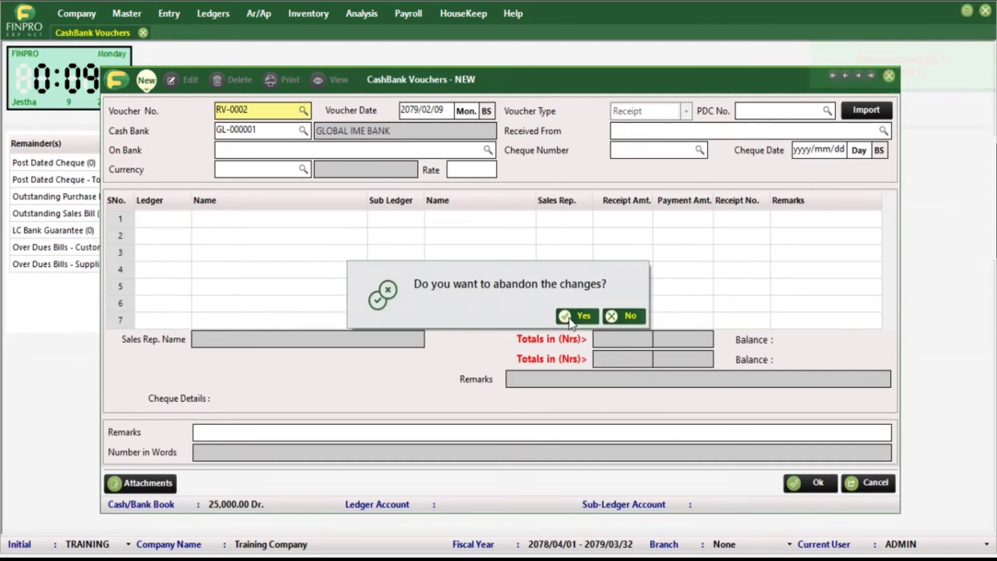
{"action": "left_click", "coordinate": [572, 323]}
{"action": "key", "text": "Return"}
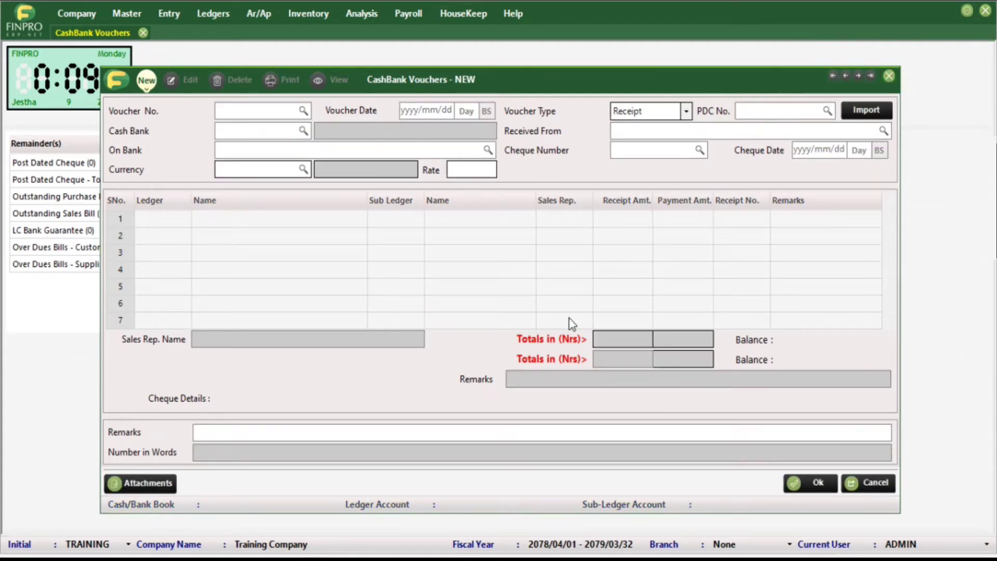
{"action": "key", "text": "Down"}
{"action": "key", "text": "Down"}
{"action": "key", "text": "Return"}
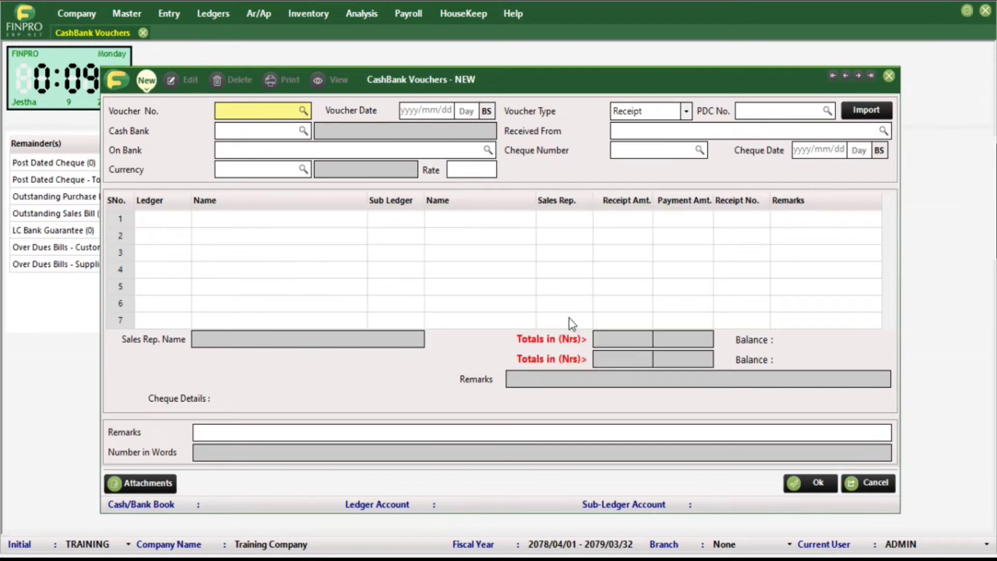
{"action": "key", "text": "Return"}
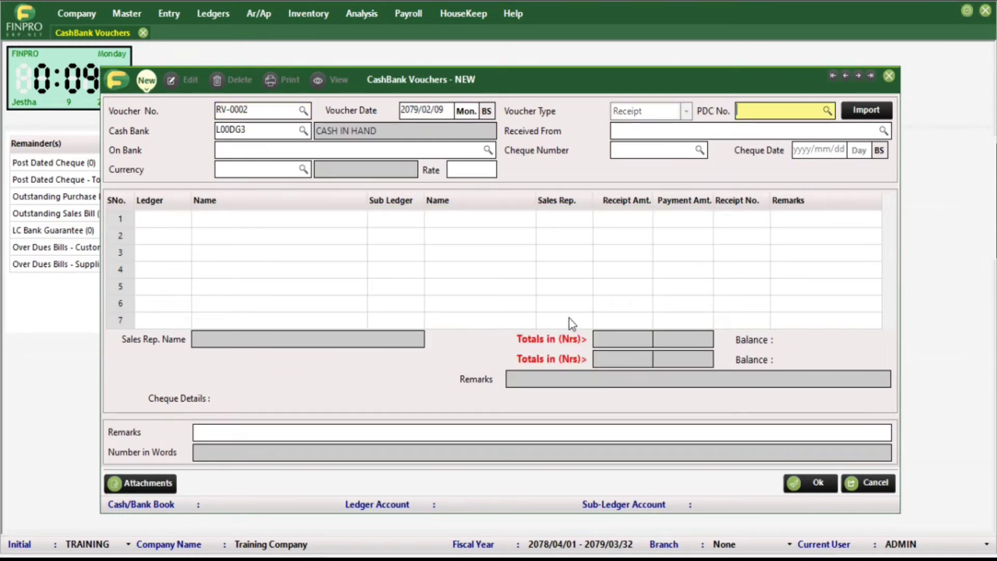
Set the voucher's cash bank to CASH IN HAND, leaving the PDC number, received-from and currency fields blank.
{"action": "key", "text": "Return"}
{"action": "key", "text": "F1"}
{"action": "key", "text": "Return"}
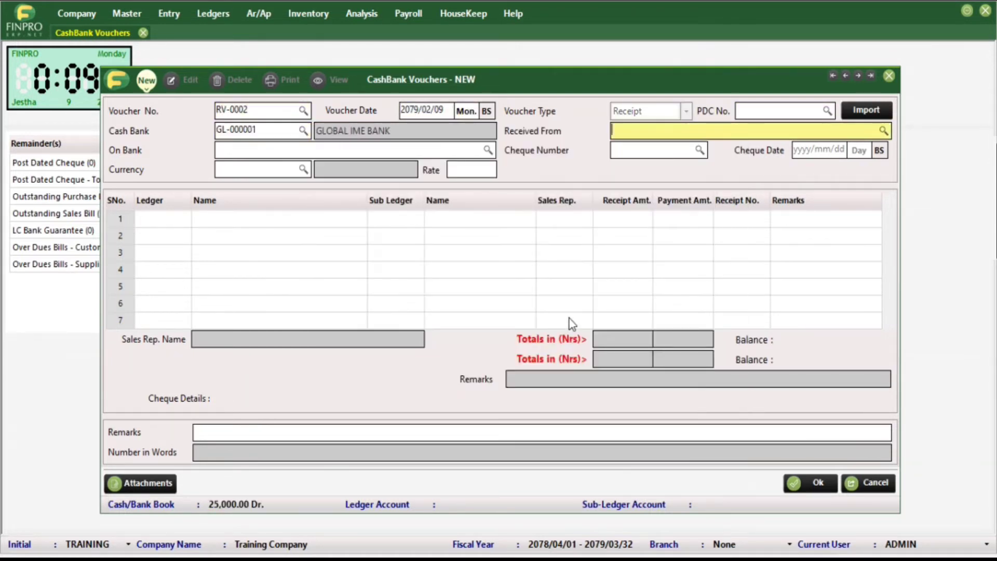
{"action": "key", "text": "shift+Tab"}
{"action": "key", "text": "F1"}
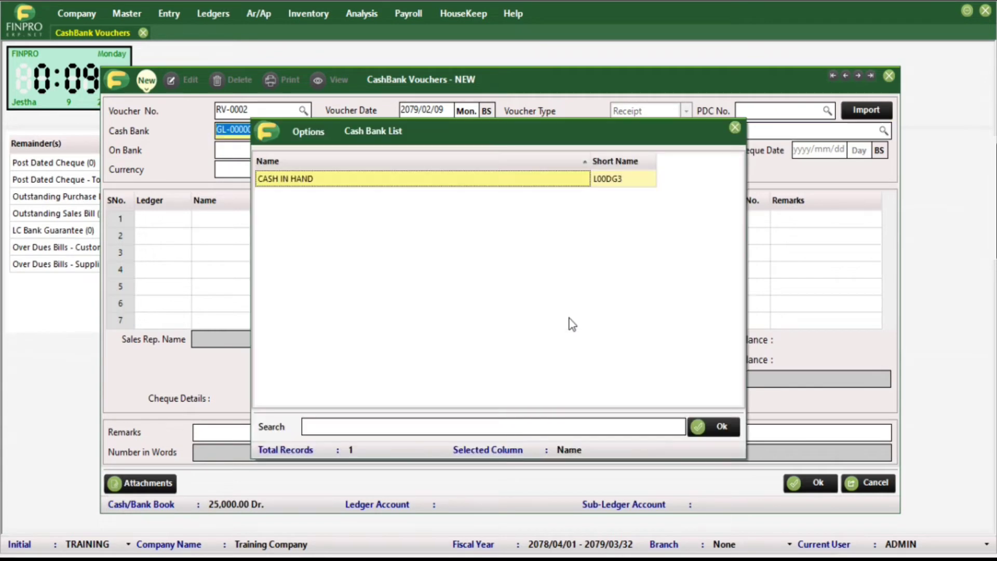
{"action": "key", "text": "Return"}
{"action": "key", "text": "Return"}
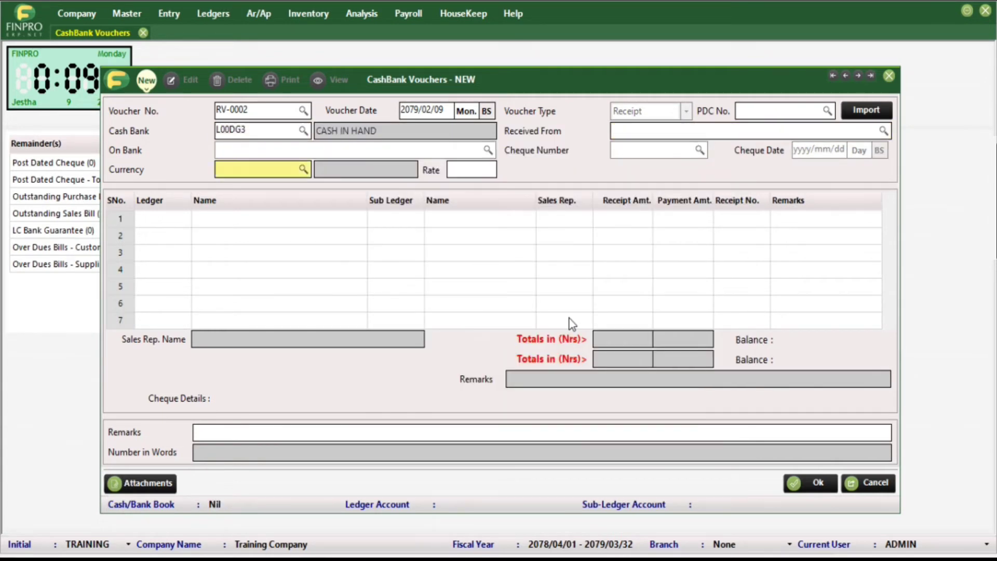
{"action": "key", "text": "Return"}
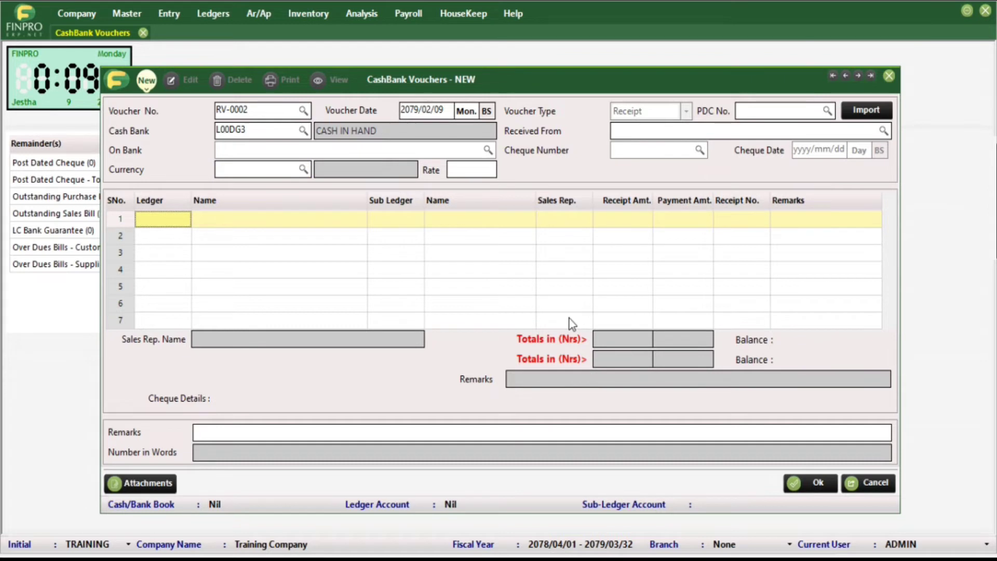
Set the first line of the cash receipt to the ABC CUSTOMER ledger with sales representative SELF.
{"action": "type", "text": "abc"}
{"action": "key", "text": "Escape"}
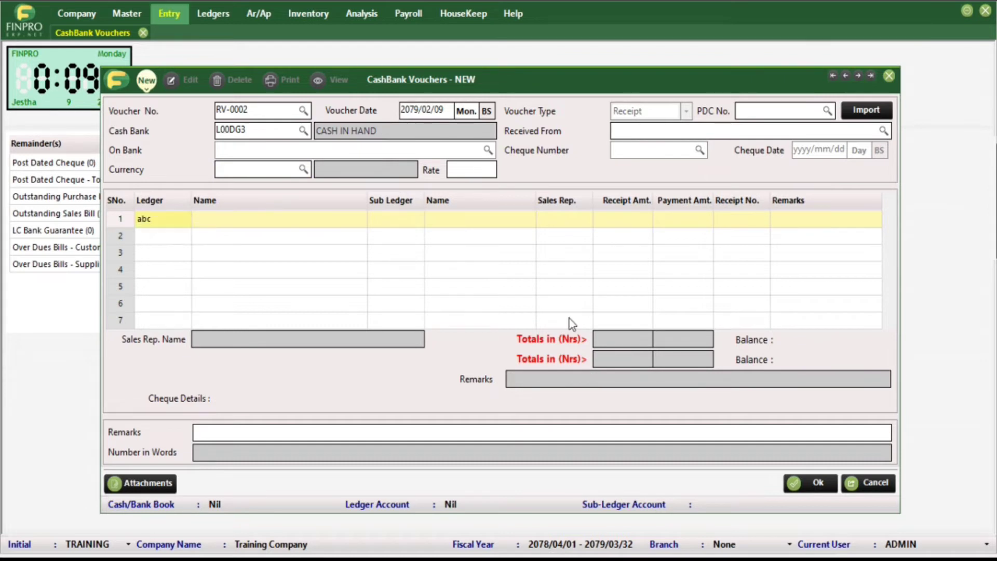
{"action": "key", "text": "Return"}
{"action": "key", "text": "Return"}
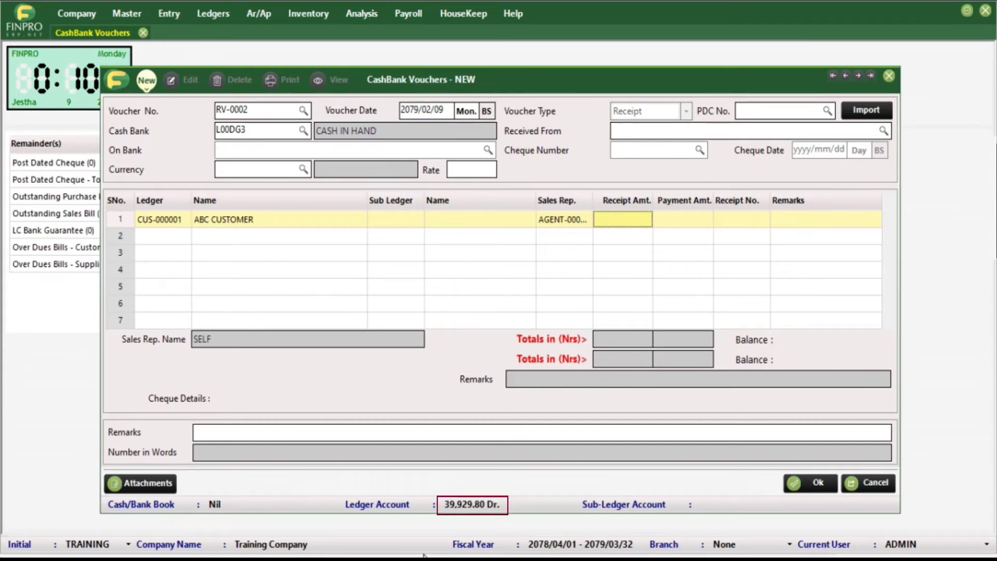
Enter receipt amount 15000, receipt number "mr 002" and remark "Being Cash received" on the ABC CUSTOMER line.
{"action": "type", "text": "15000"}
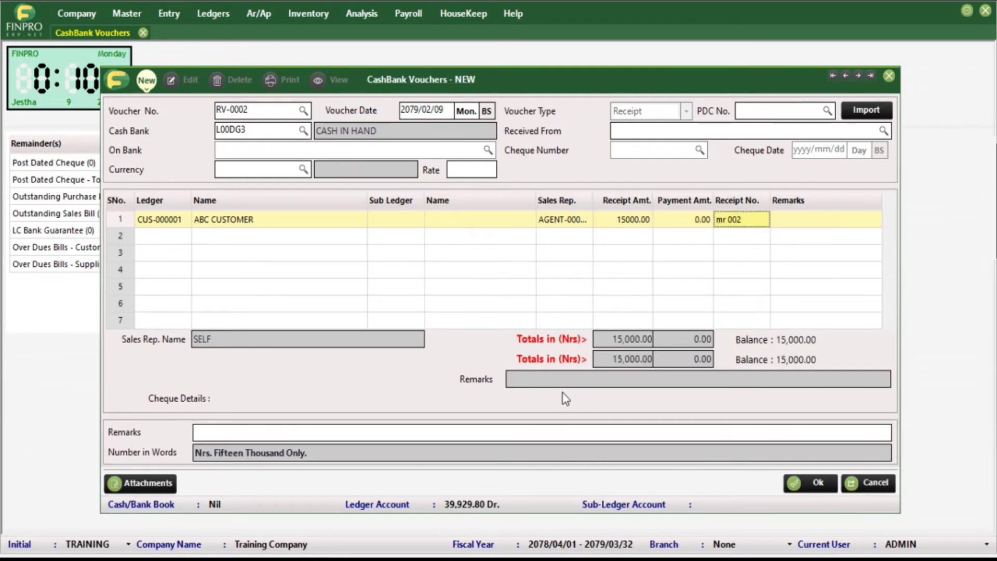
{"action": "key", "text": "Return"}
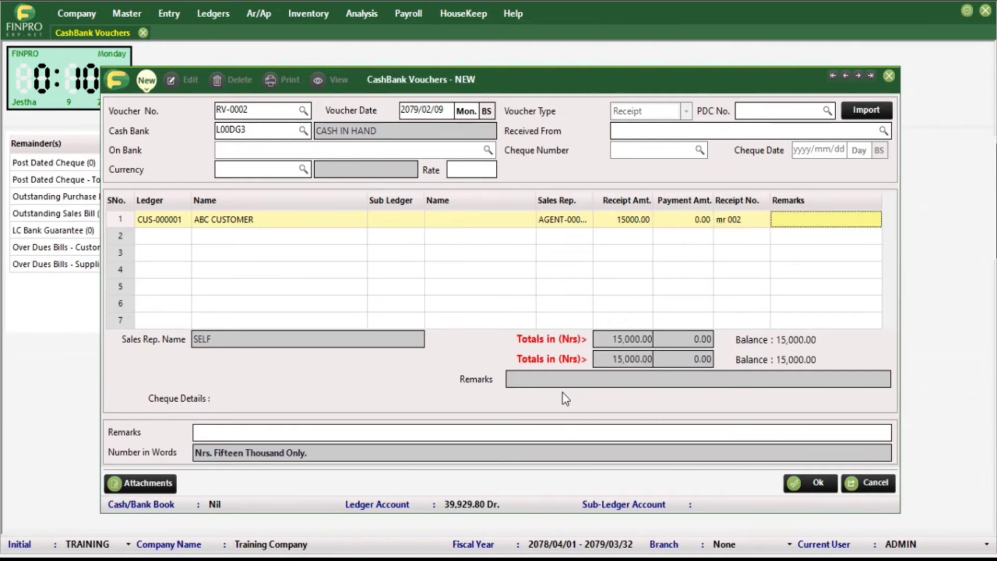
{"action": "type", "text": "Being Cash "}
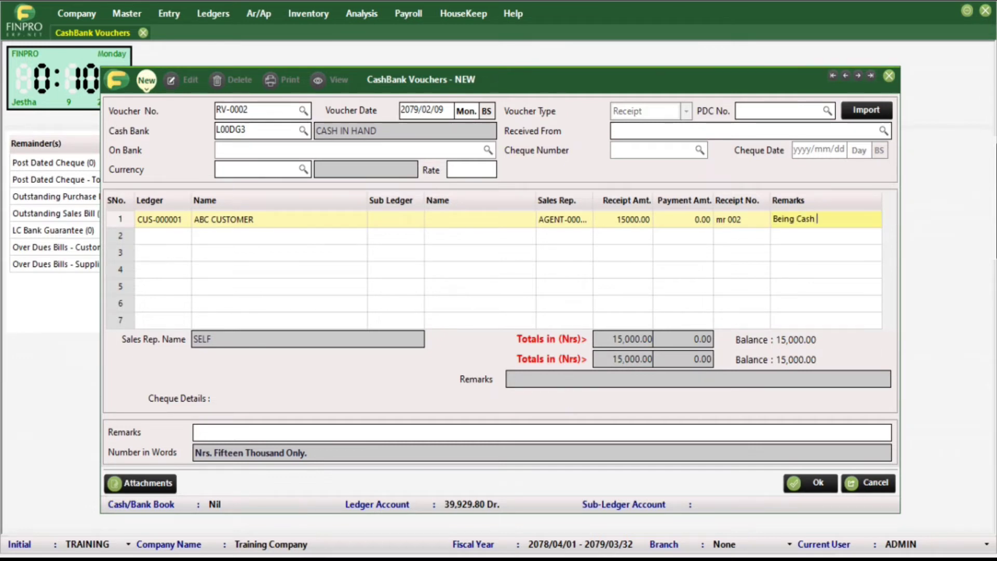
{"action": "type", "text": "received"}
{"action": "key", "text": "Return"}
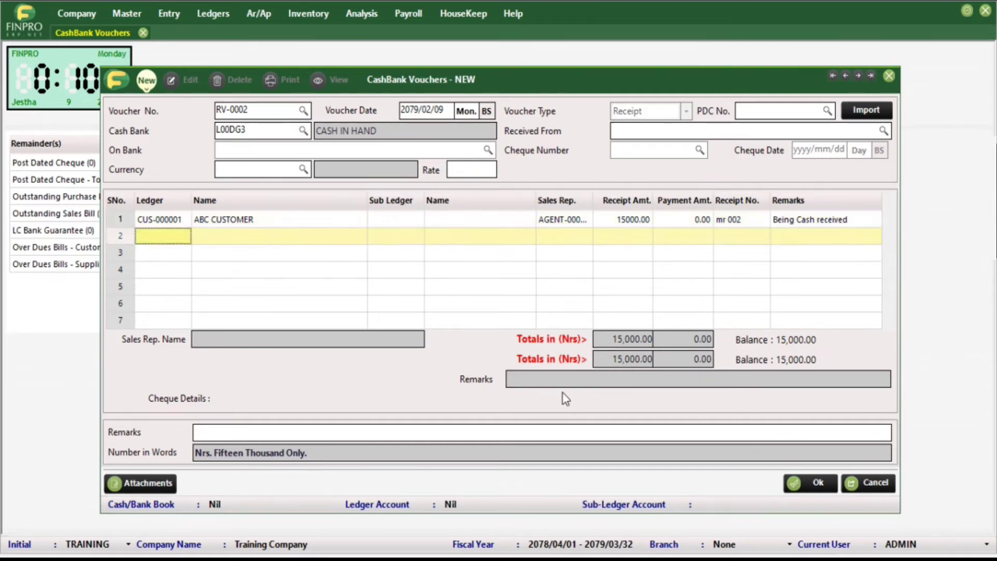
Leave the overall voucher remarks blank and save the cash receipt voucher.
{"action": "key", "text": "Return"}
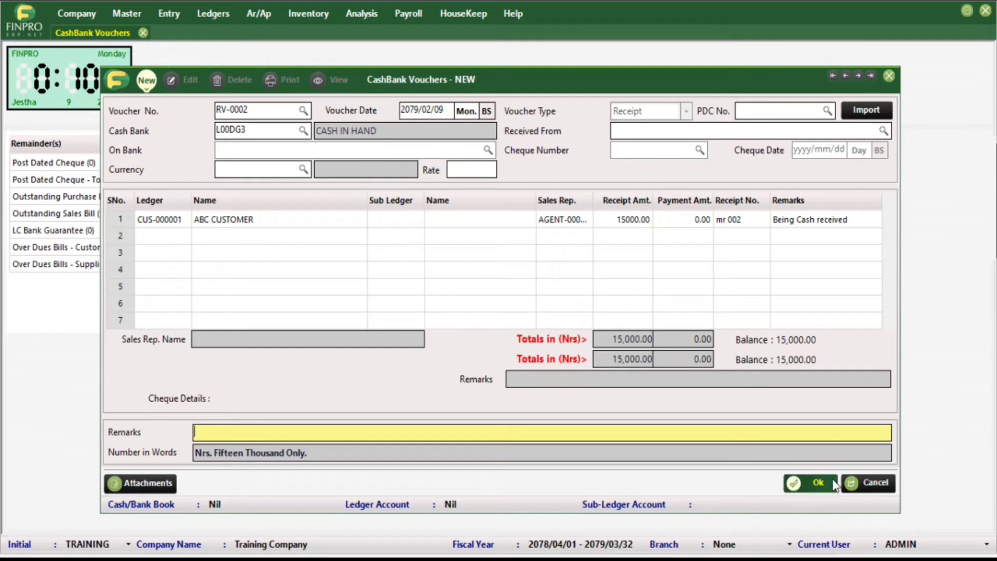
{"action": "left_click", "coordinate": [834, 484]}
{"action": "left_click", "coordinate": [569, 316]}
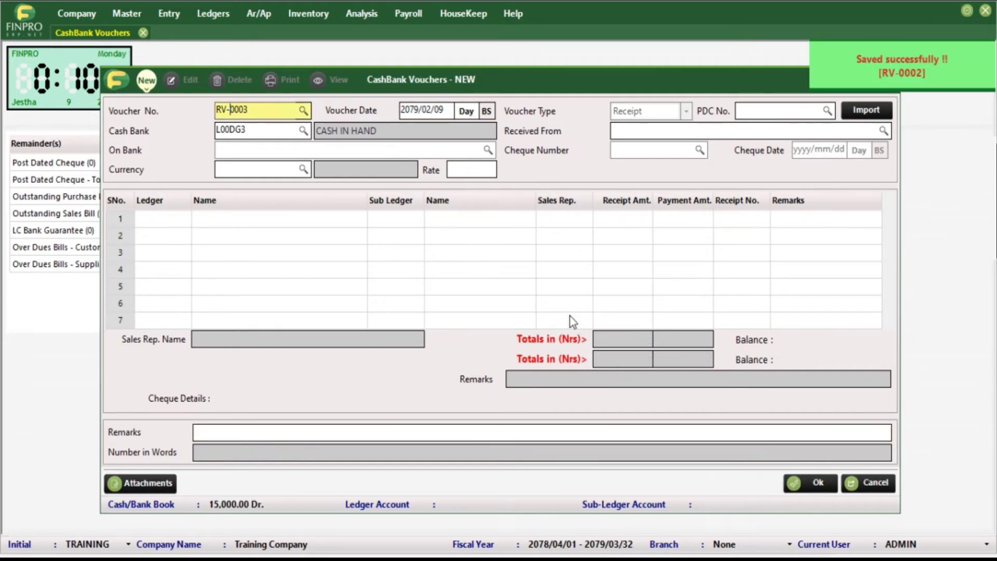
Abandon the blank receipt voucher and close the CashBank Vouchers form.
{"action": "key", "text": "Escape"}
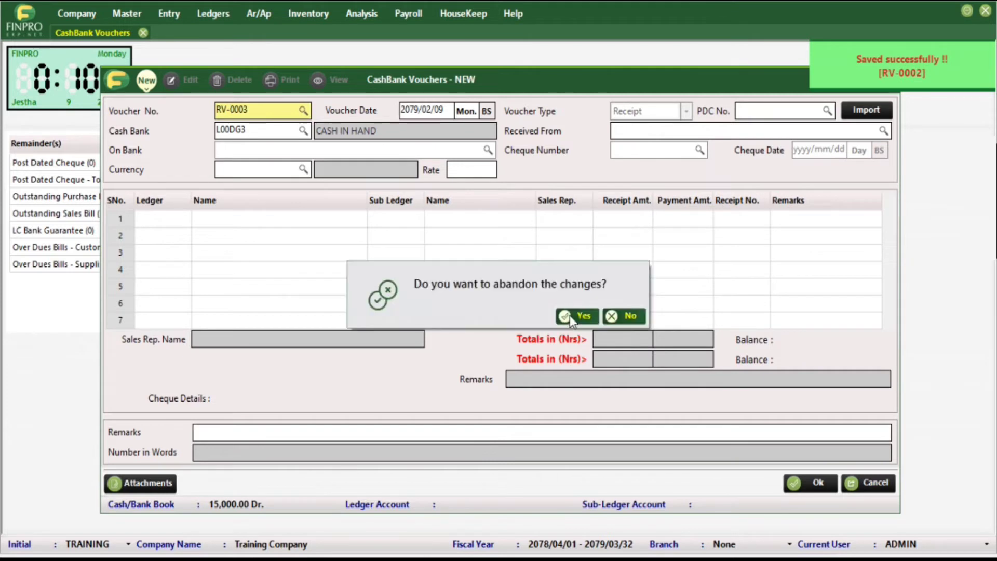
{"action": "left_click", "coordinate": [569, 315]}
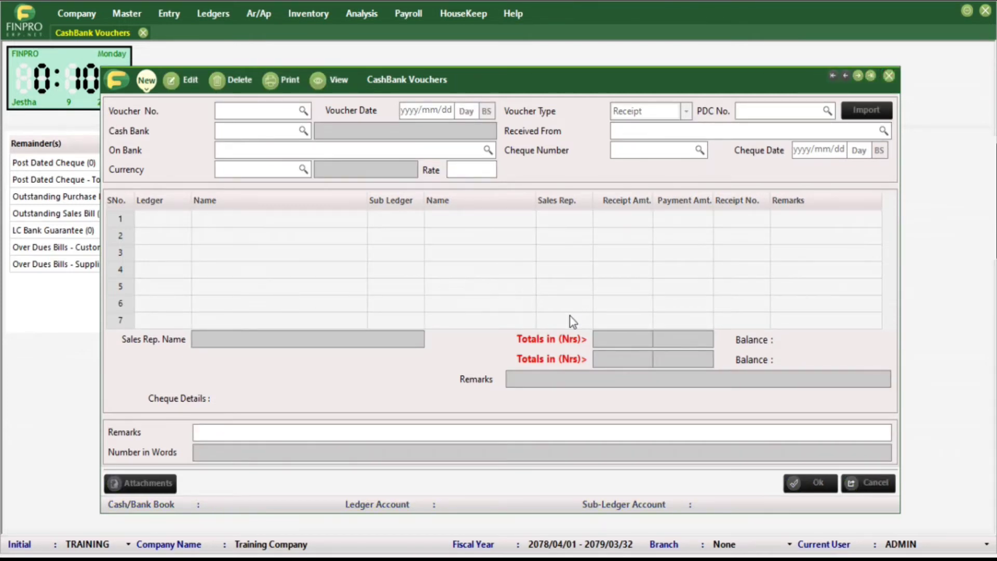
{"action": "key", "text": "Tab"}
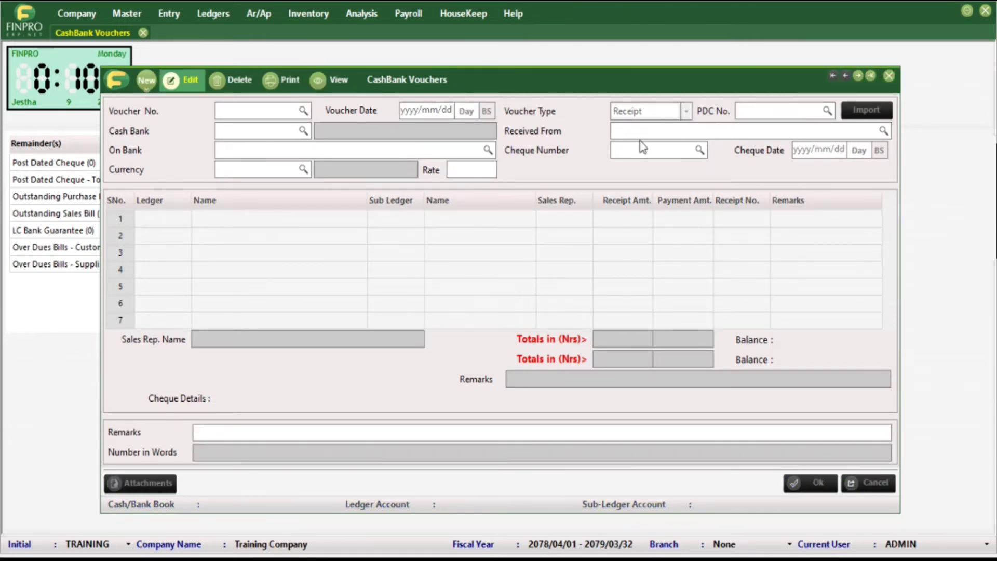
{"action": "left_click", "coordinate": [885, 77]}
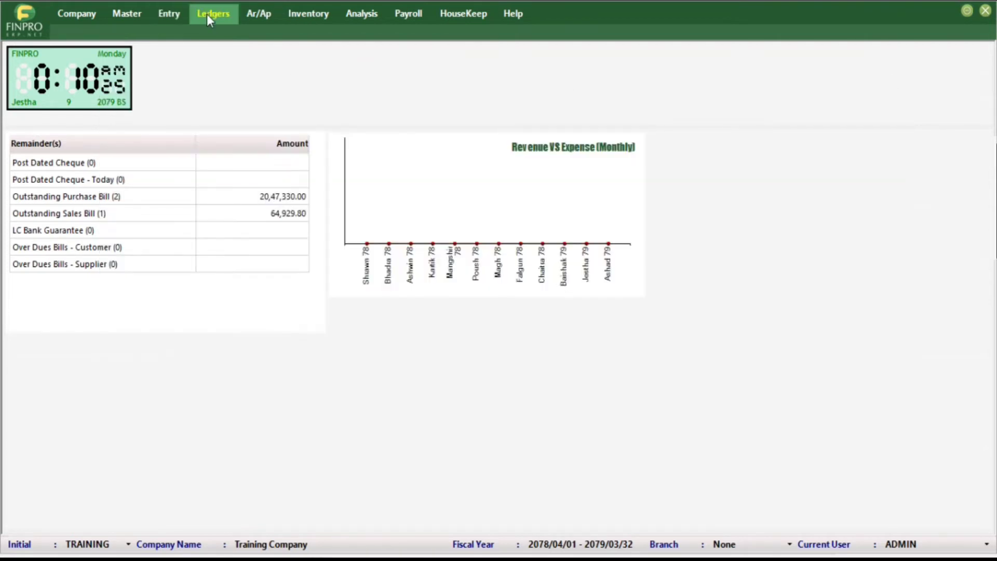
Reopen the cash/bank voucher entry and start a new voucher with the CONTRA VOUCHER numbering scheme, dated 2079/02/09.
{"action": "left_click", "coordinate": [181, 14]}
{"action": "mouse_move", "coordinate": [188, 30]}
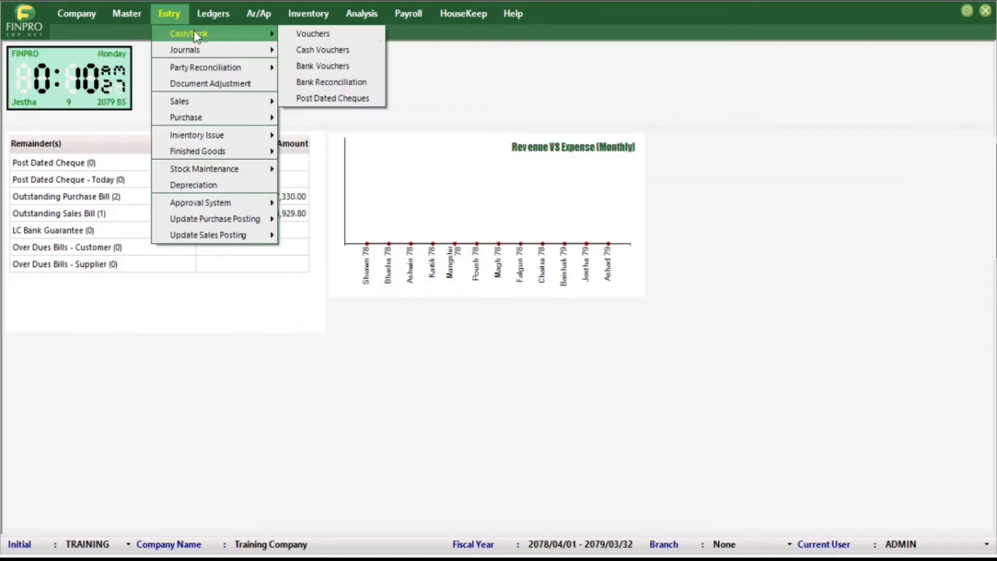
{"action": "left_click", "coordinate": [292, 34]}
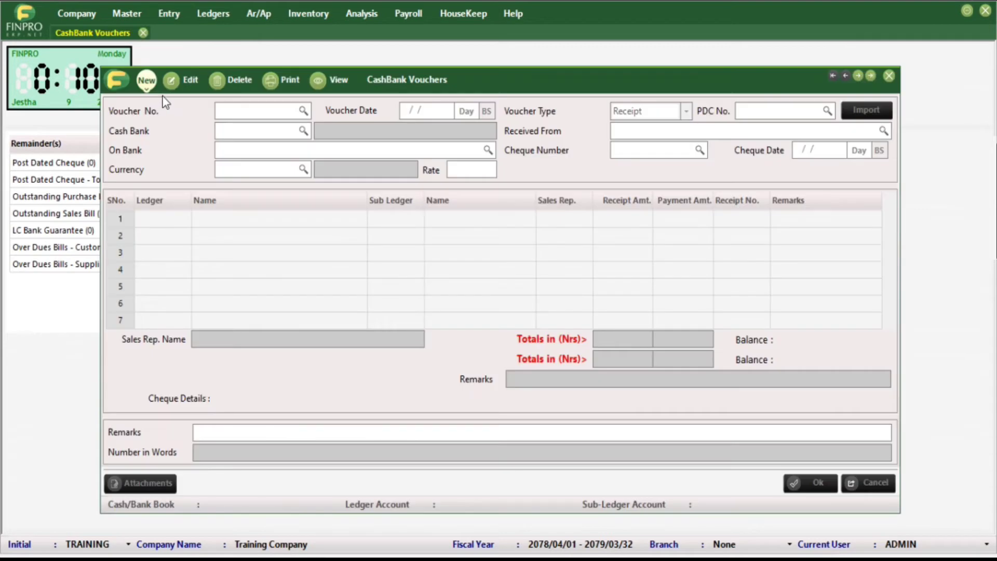
{"action": "left_click", "coordinate": [147, 82]}
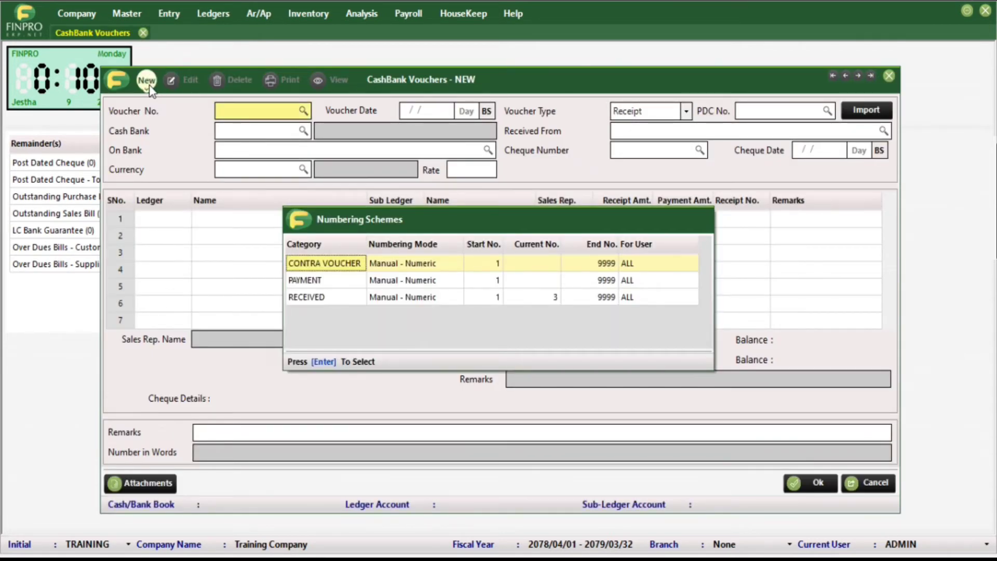
{"action": "key", "text": "Return"}
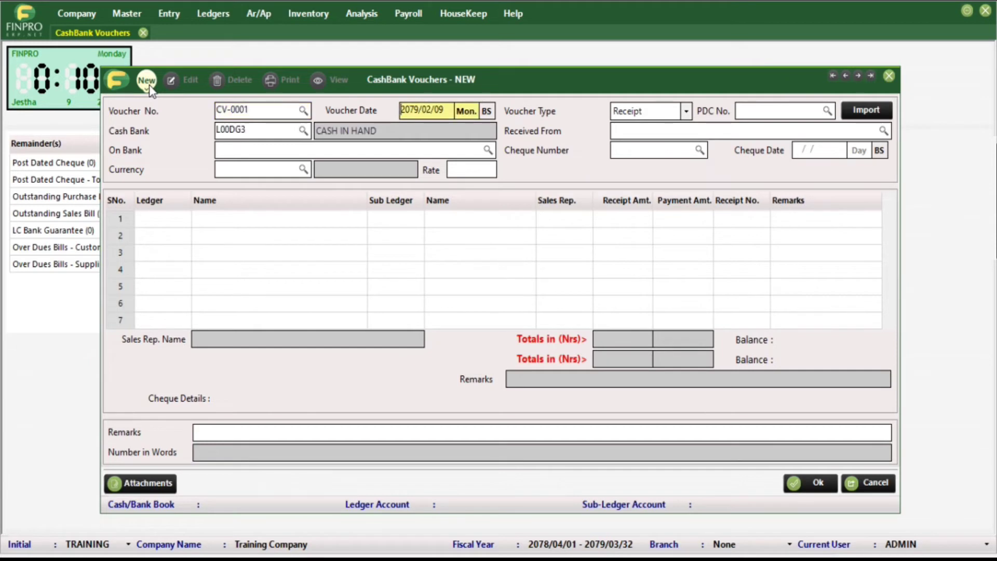
{"action": "key", "text": "Return"}
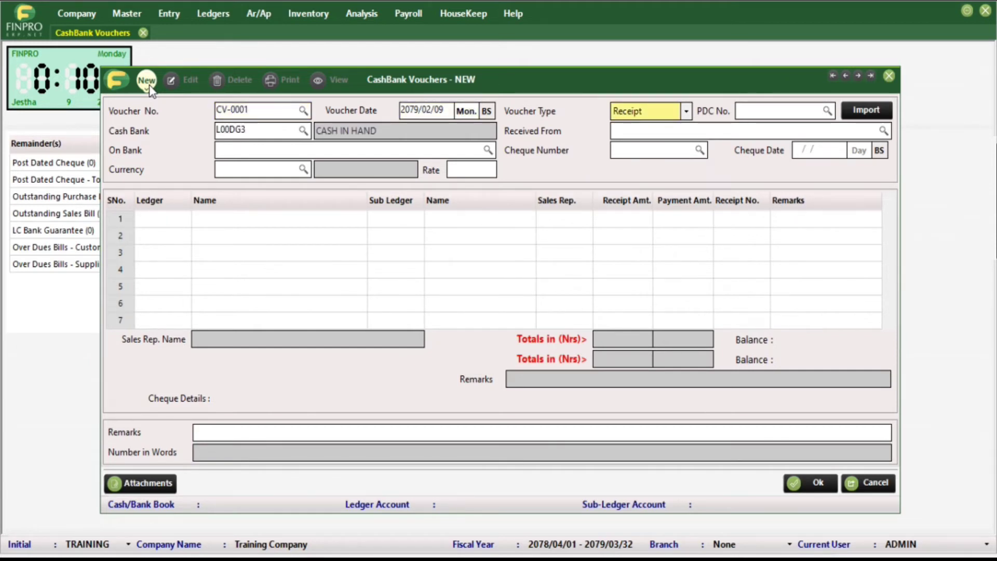
Set the contra voucher's type to Payment, leaving the PDC number blank and keeping CASH IN HAND as the cash bank.
{"action": "key", "text": "Down"}
{"action": "key", "text": "Return"}
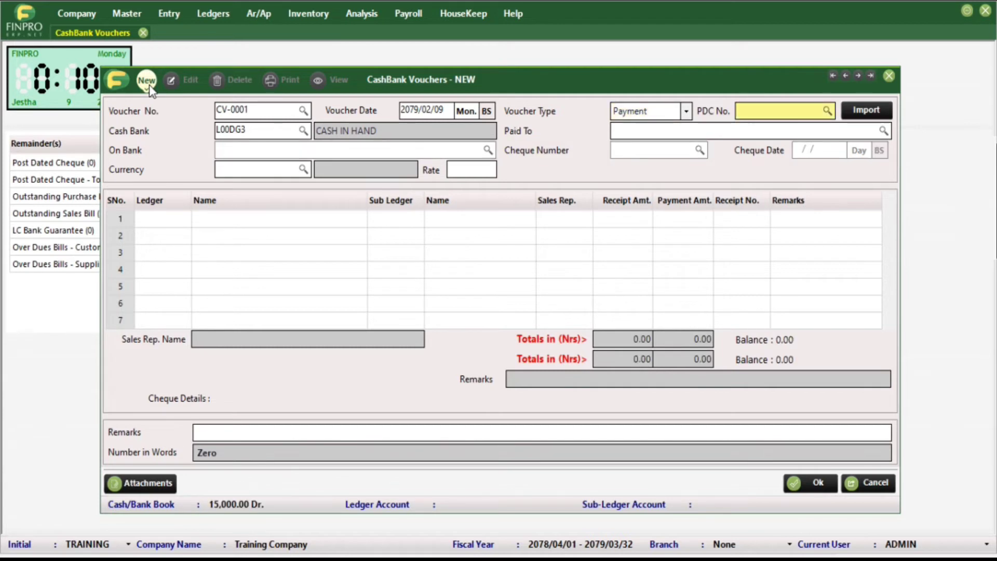
{"action": "key", "text": "Return"}
{"action": "key", "text": "Return"}
{"action": "key", "text": "Return"}
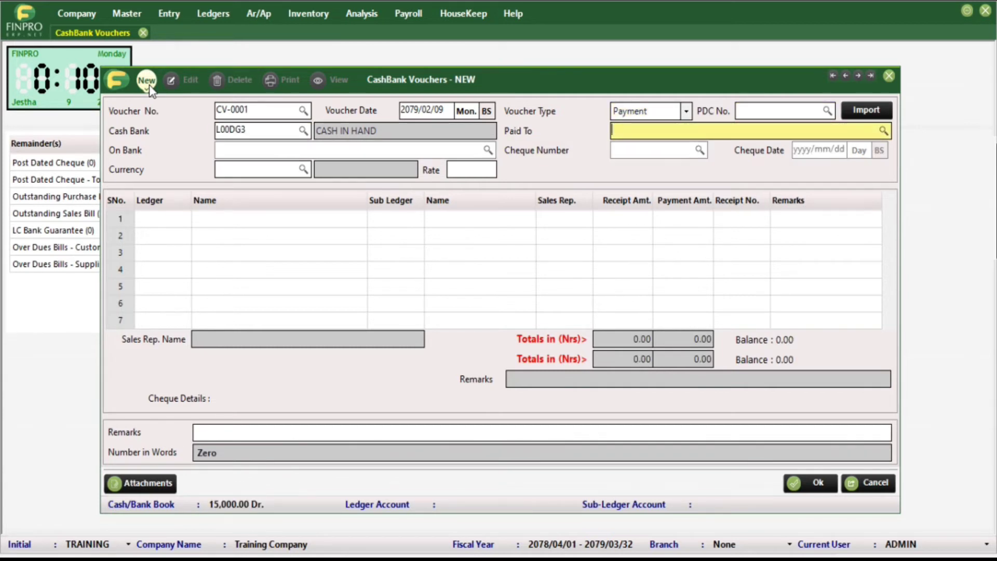
Leave the payee blank and add a GLOBAL IME BANK ledger line with a payment amount of 10000.
{"action": "key", "text": "Return"}
{"action": "key", "text": "Return"}
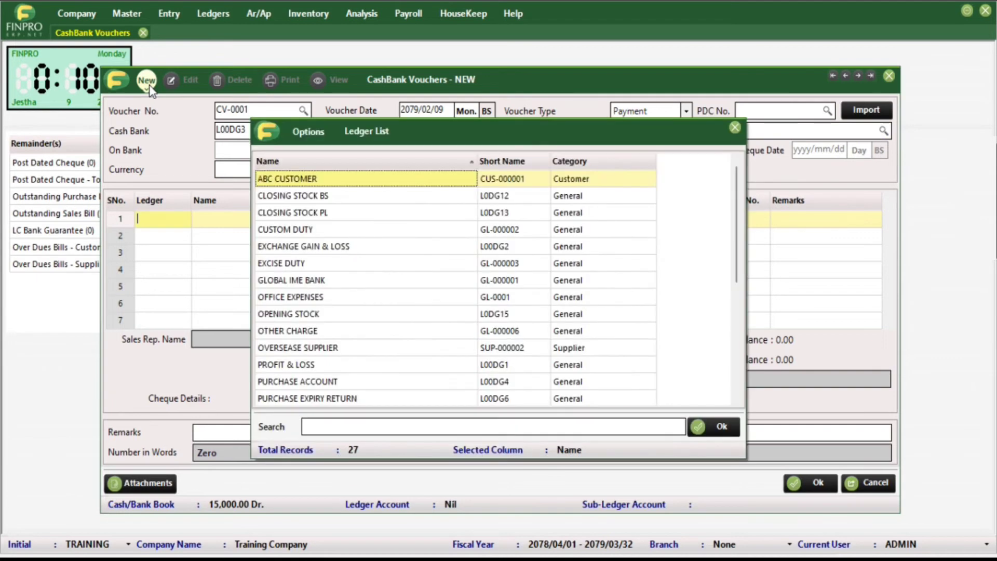
{"action": "type", "text": "glob"}
{"action": "key", "text": "Return"}
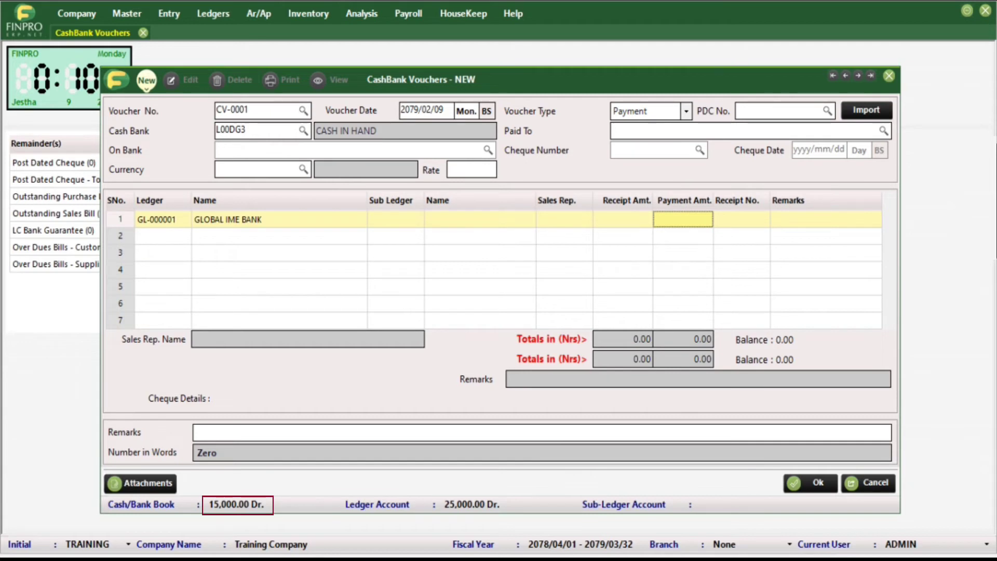
{"action": "type", "text": "10000"}
{"action": "key", "text": "Return"}
{"action": "key", "text": "Return"}
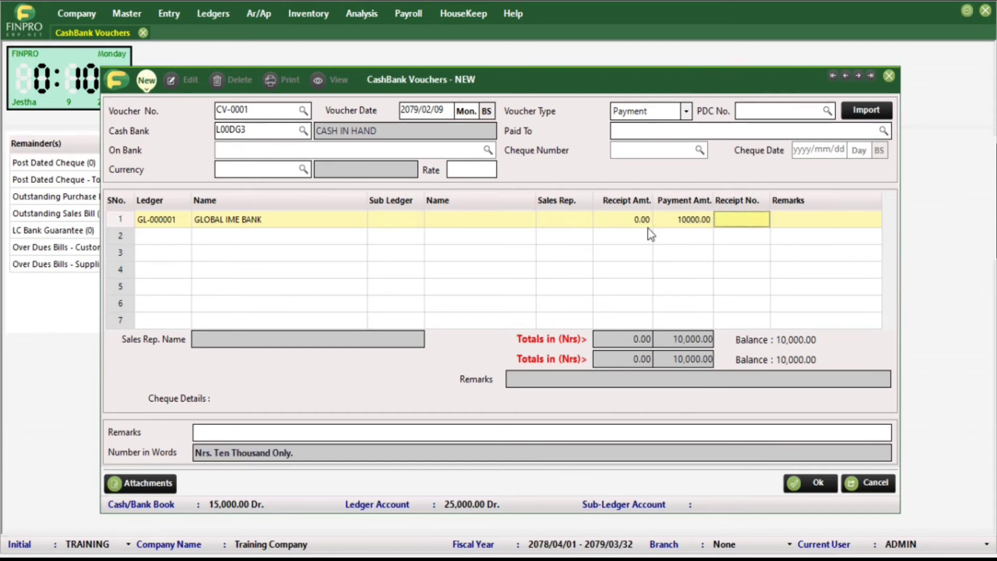
Enter "cash deposited at bank" as the GLOBAL IME BANK line's remarks and finish the ledger entries.
{"action": "type", "text": "cash de"}
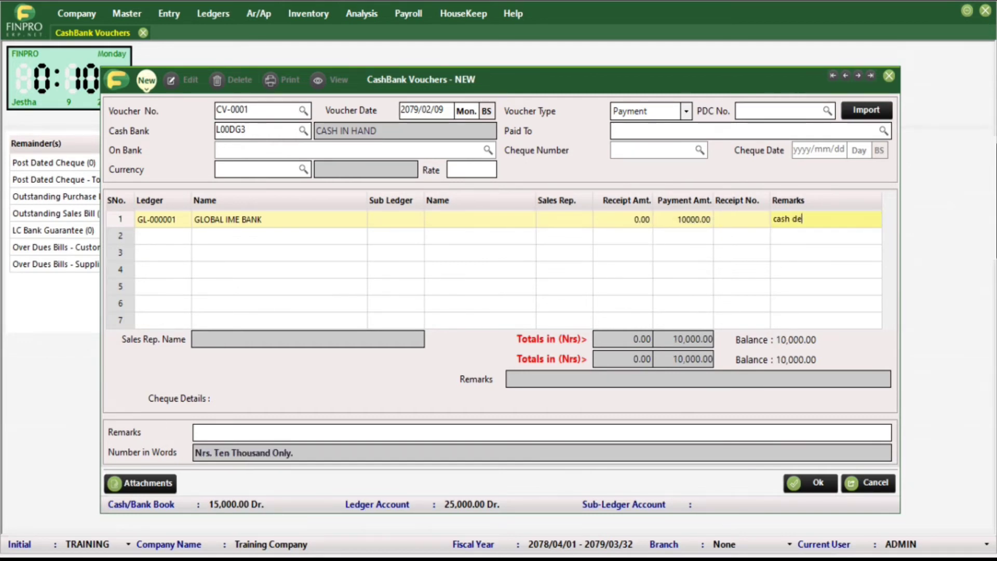
{"action": "type", "text": "posited at bank"}
{"action": "key", "text": "Return"}
{"action": "key", "text": "Return"}
{"action": "key", "text": "Return"}
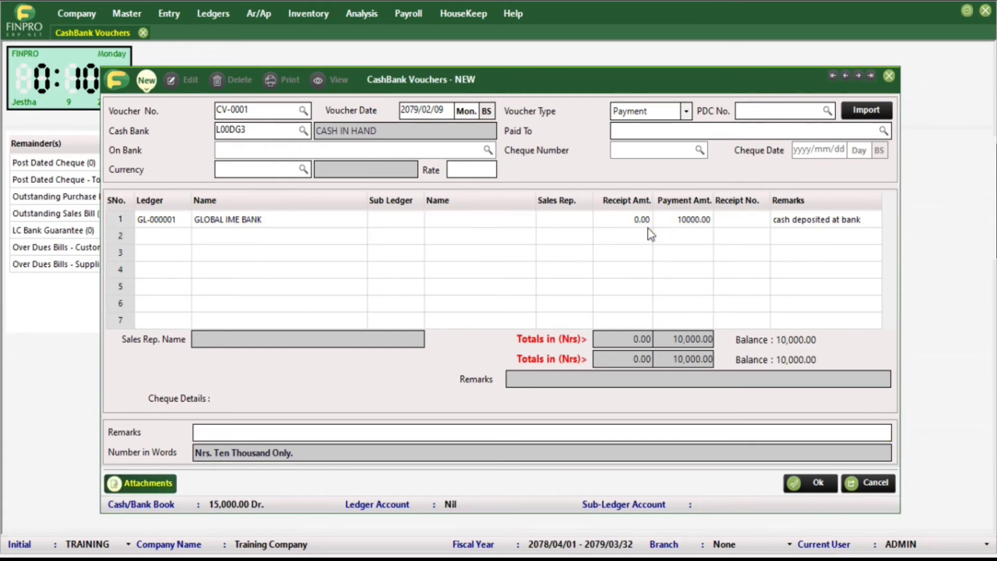
Leave the overall voucher remarks blank and save the contra voucher.
{"action": "key", "text": "Return"}
{"action": "left_click", "coordinate": [717, 377]}
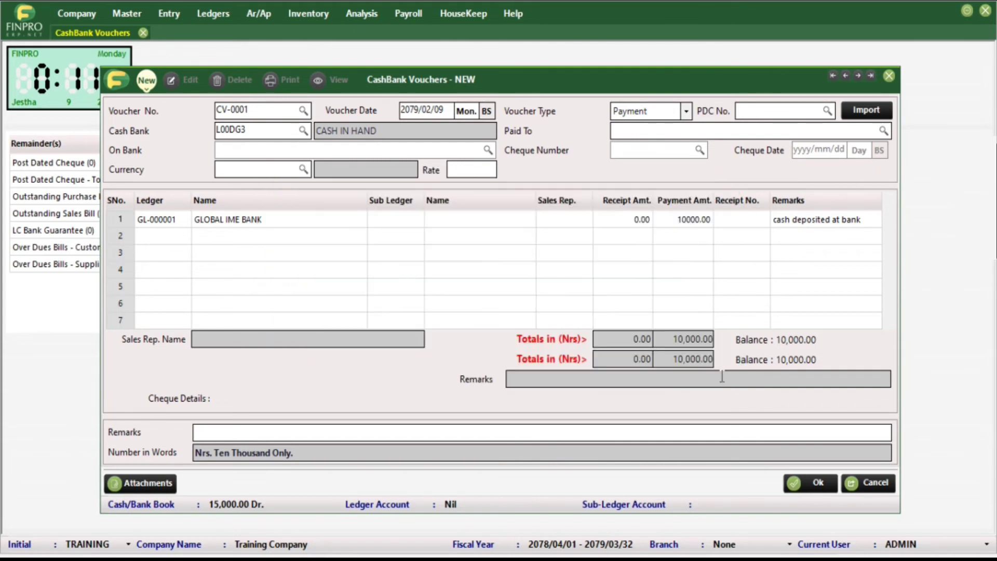
{"action": "left_click", "coordinate": [822, 479]}
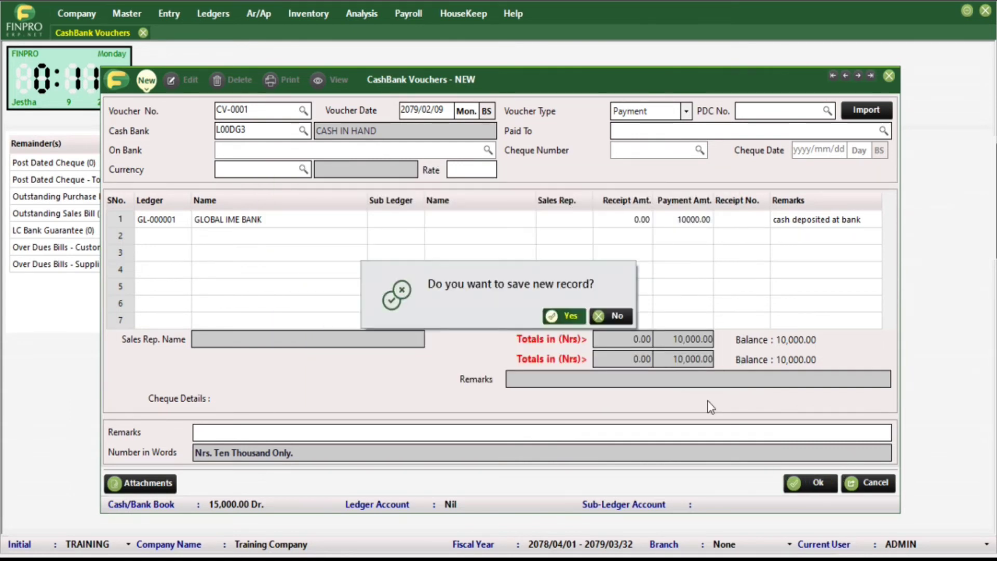
{"action": "left_click", "coordinate": [575, 318]}
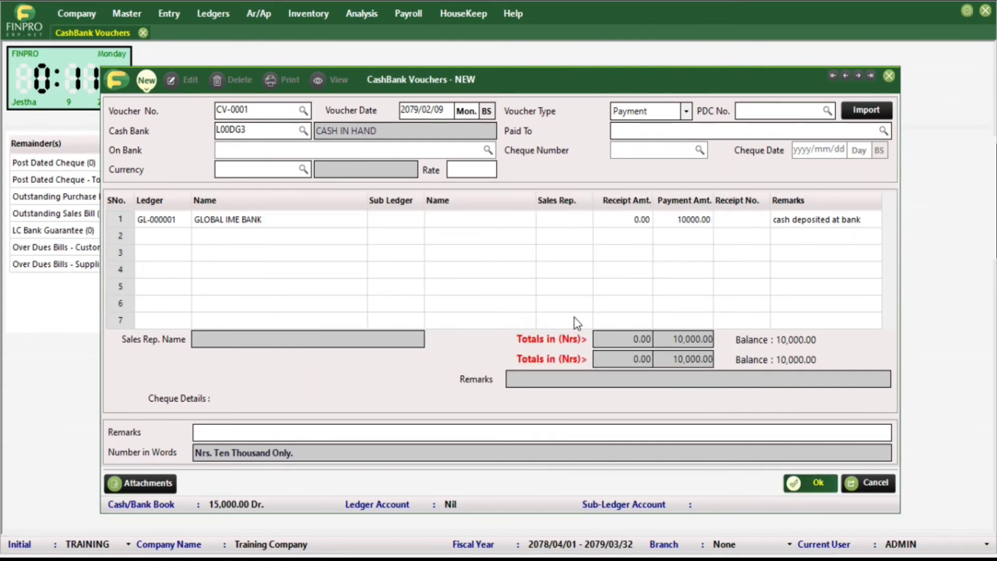
Abandon the blank contra voucher and start a new voucher with the PAYMENT numbering scheme, dated 2079/02/09.
{"action": "key", "text": "Escape"}
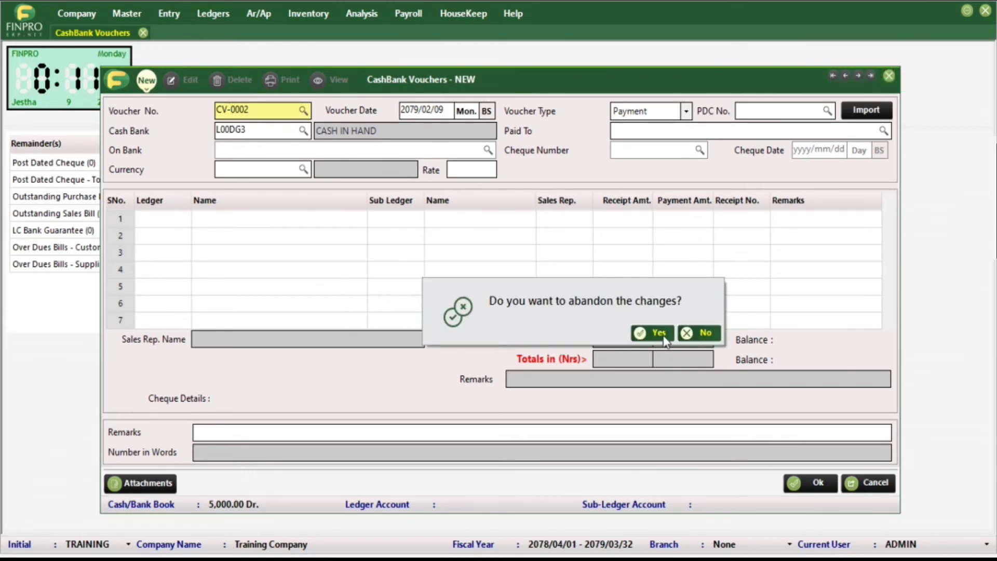
{"action": "left_click", "coordinate": [655, 333]}
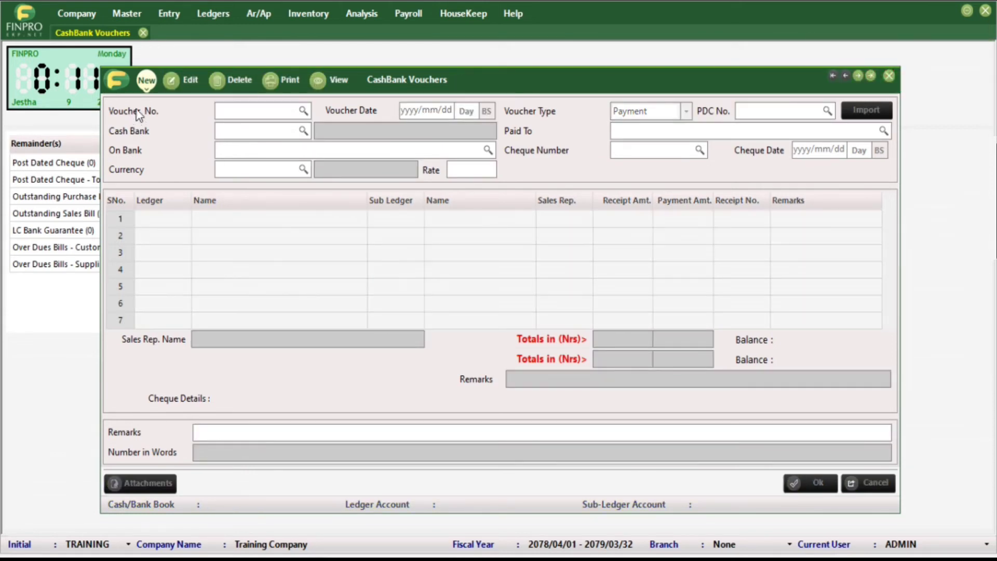
{"action": "left_click", "coordinate": [145, 82]}
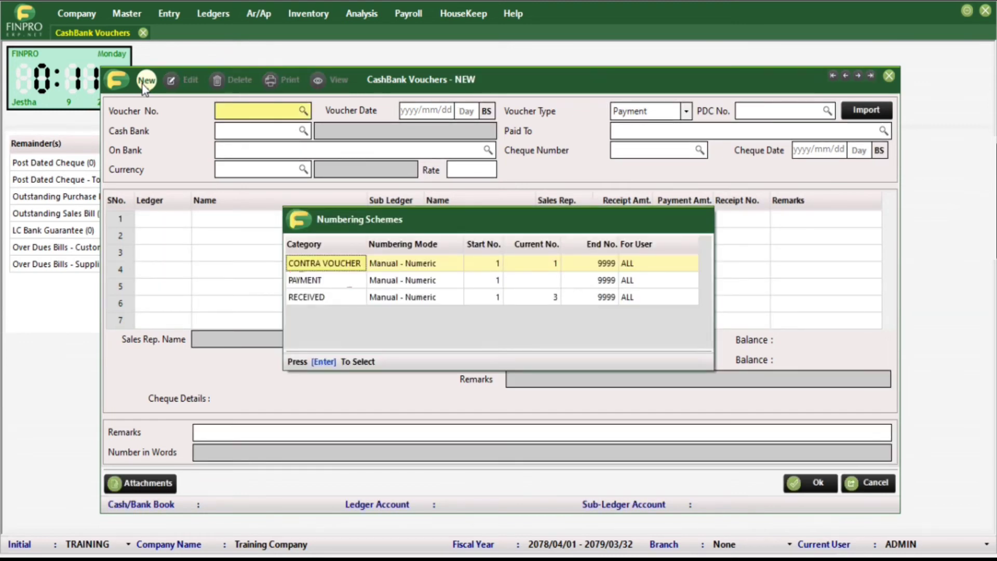
{"action": "key", "text": "Down"}
{"action": "key", "text": "Return"}
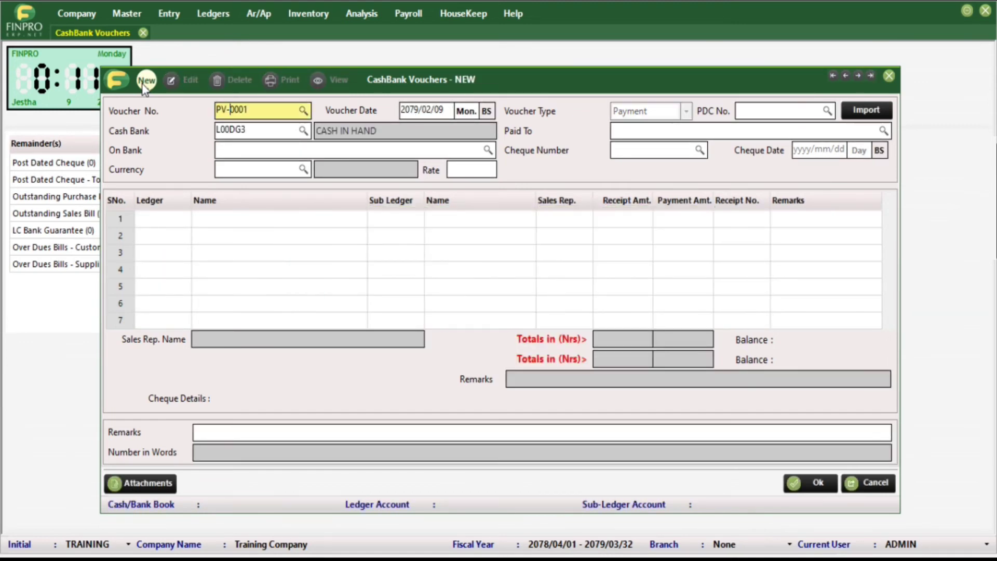
{"action": "key", "text": "Return"}
{"action": "key", "text": "Return"}
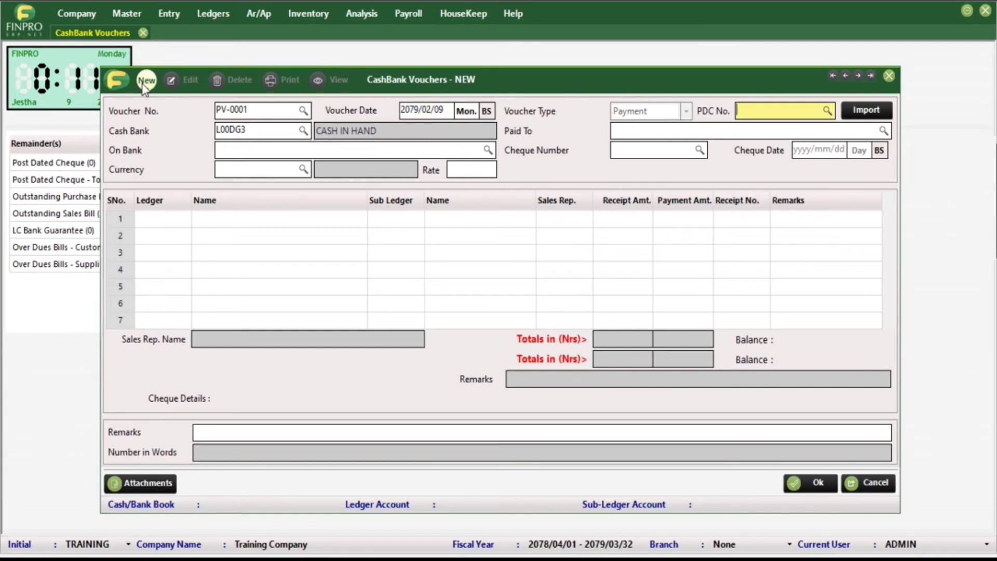
Set the payment voucher's cash bank to GLOBAL IME BANK, leaving the PDC number, payee, cheque number and currency blank.
{"action": "key", "text": "Return"}
{"action": "key", "text": "F1"}
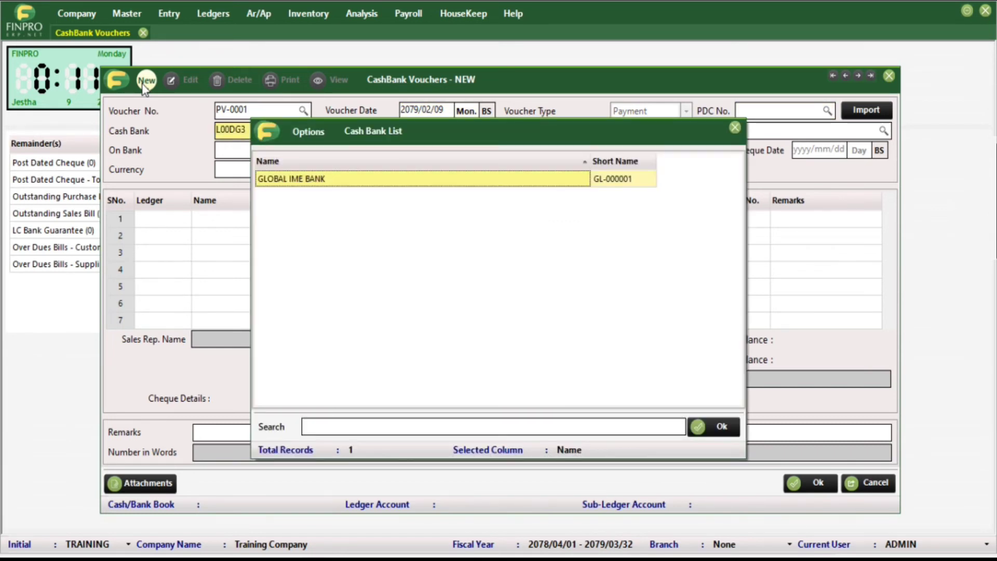
{"action": "key", "text": "Escape"}
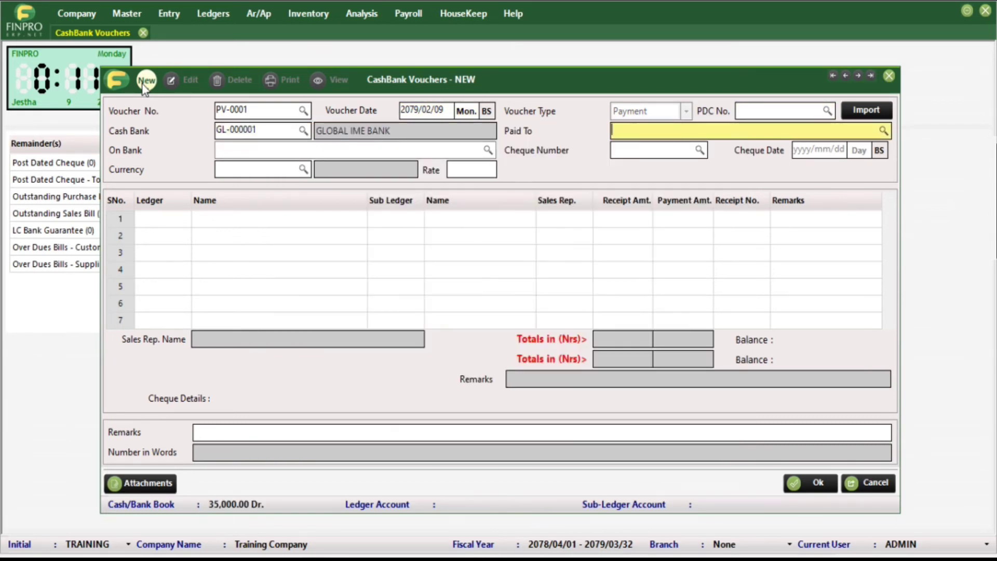
{"action": "key", "text": "Return"}
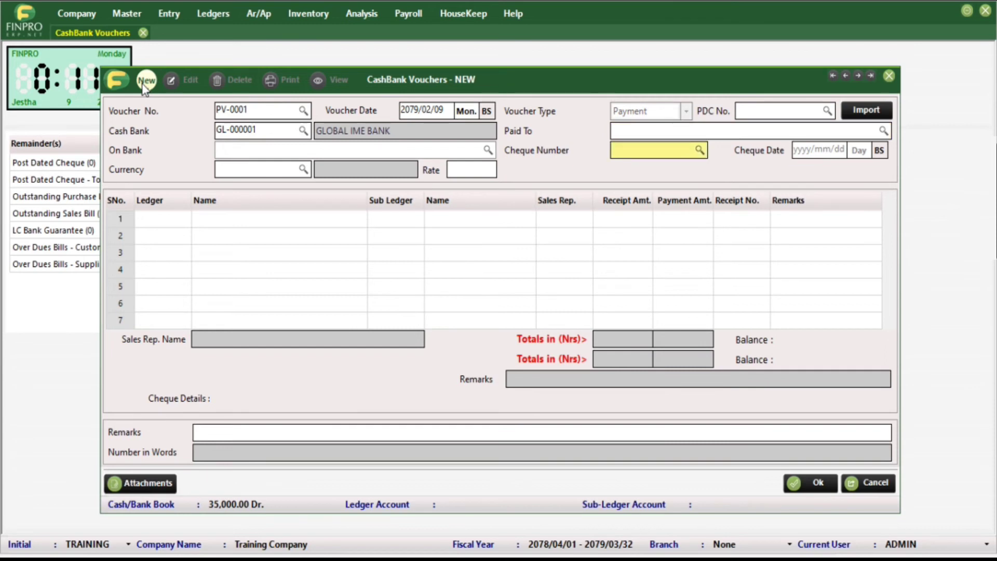
{"action": "key", "text": "Return"}
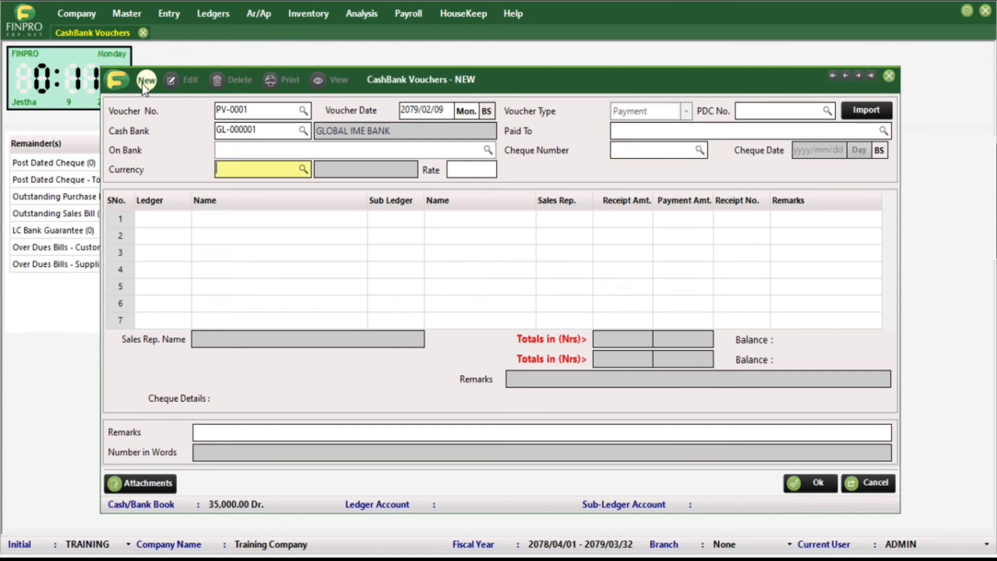
{"action": "key", "text": "Return"}
{"action": "key", "text": "Return"}
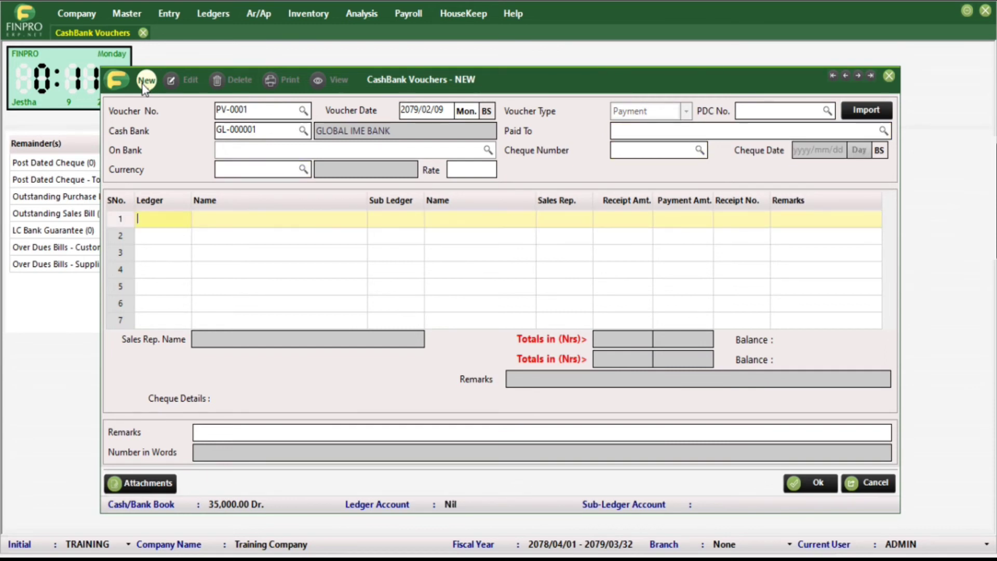
Search the ledger categories for "supp" and choose OVERSEASE SUPPLIER as the first line's ledger.
{"action": "key", "text": "Down"}
{"action": "key", "text": "Down"}
{"action": "key", "text": "Up"}
{"action": "key", "text": "Up"}
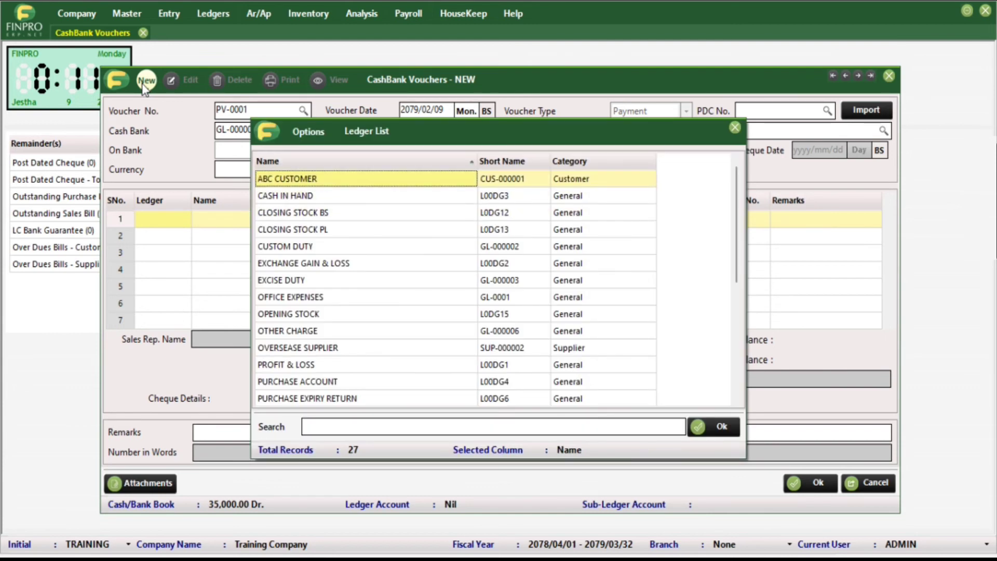
{"action": "key", "text": "Right"}
{"action": "key", "text": "Right"}
{"action": "type", "text": "supp"}
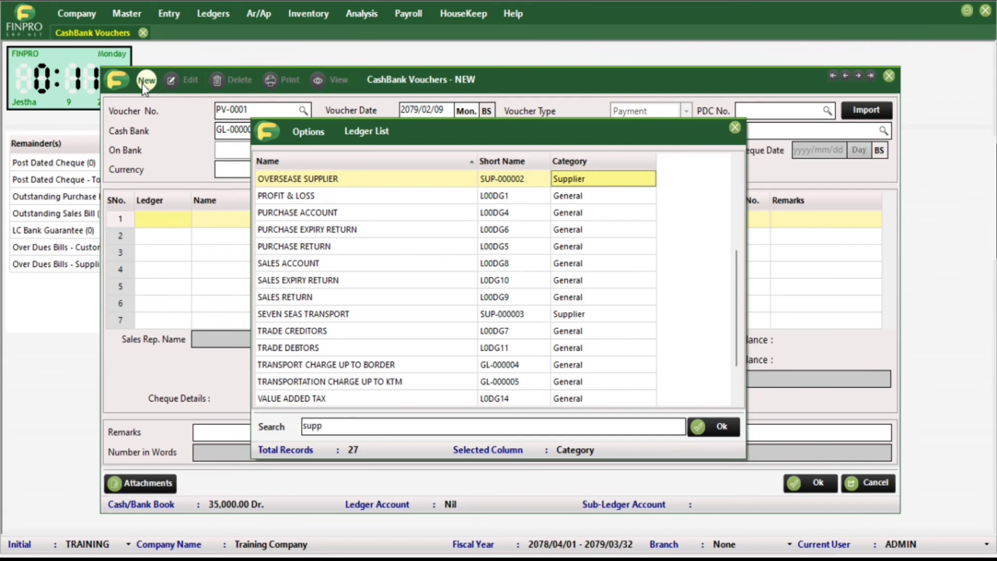
{"action": "key", "text": "Left"}
{"action": "key", "text": "Left"}
{"action": "key", "text": "Right"}
{"action": "key", "text": "Right"}
{"action": "key", "text": "Left"}
{"action": "key", "text": "Left"}
{"action": "key", "text": "Return"}
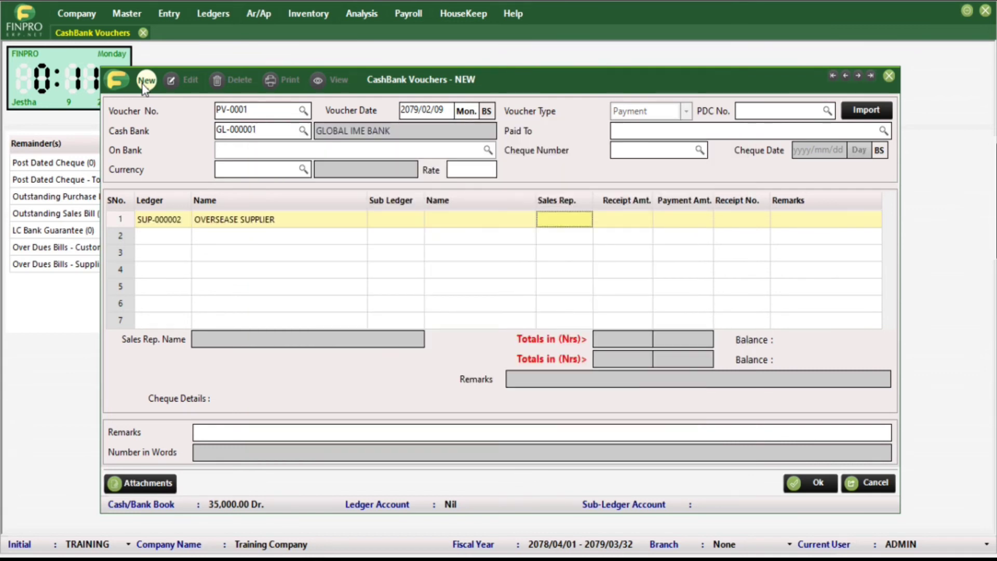
Set the OVERSEASE SUPPLIER line's payment amount to 100000 and its remarks to "chq paid", leaving the sales rep blank.
{"action": "key", "text": "Return"}
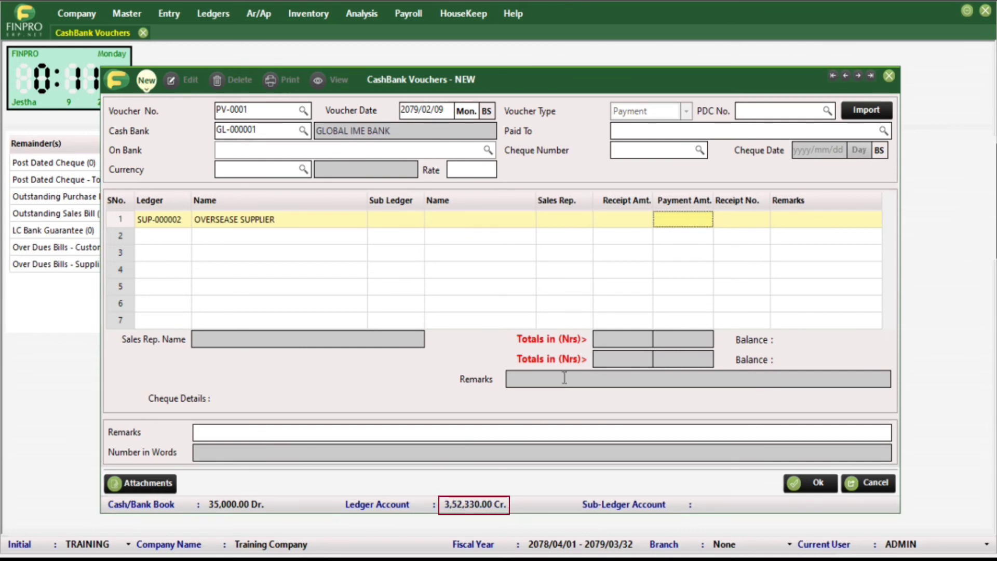
{"action": "type", "text": "100000"}
{"action": "key", "text": "Return"}
{"action": "key", "text": "Return"}
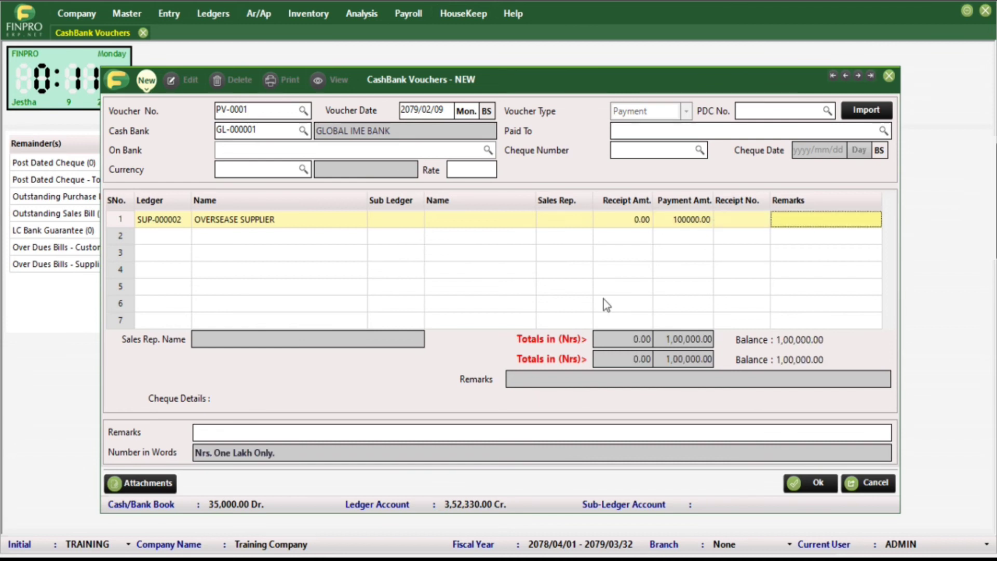
{"action": "type", "text": "chq paid"}
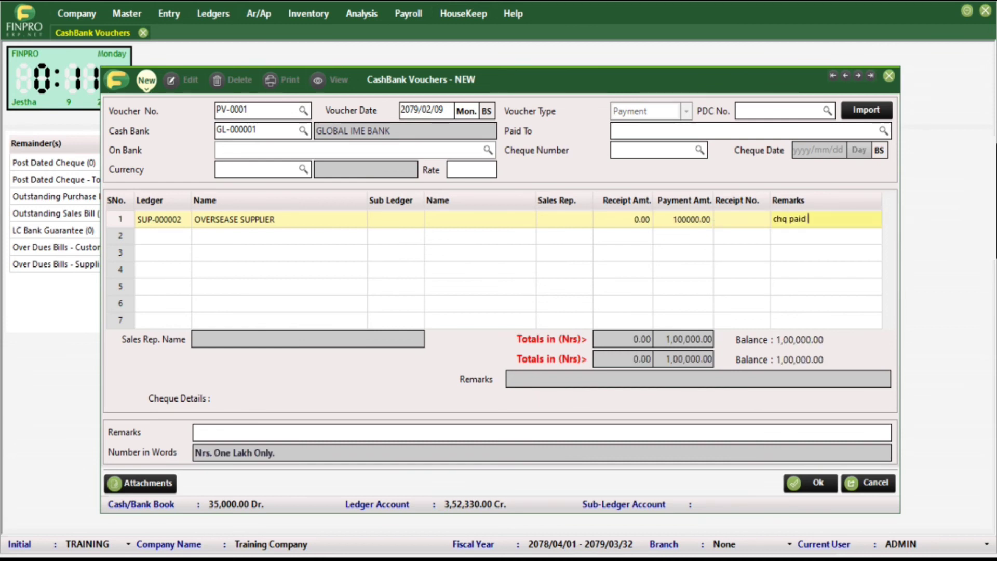
{"action": "key", "text": "Return"}
Leave the cheque details and overall remarks blank and save the payment voucher.
{"action": "key", "text": "Return"}
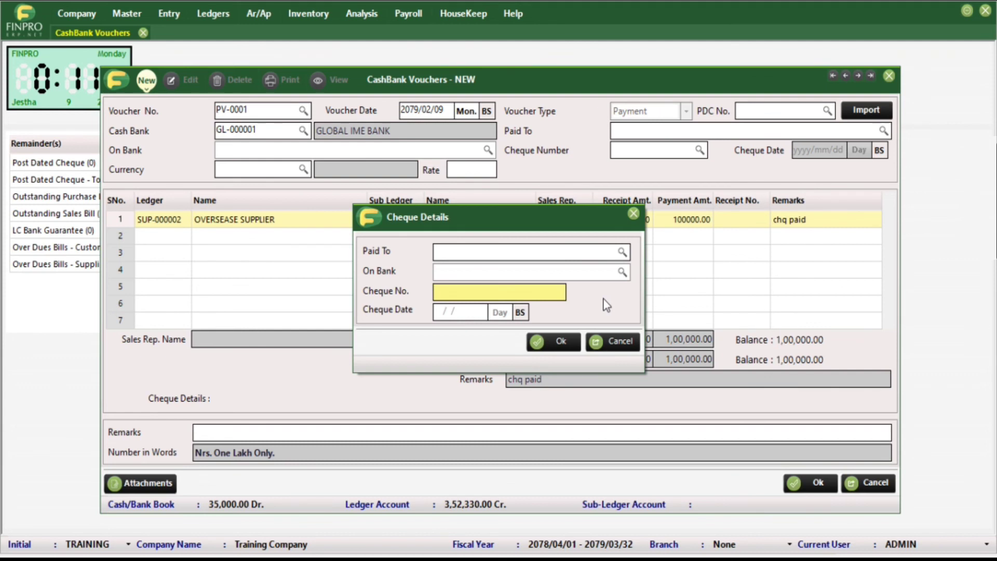
{"action": "key", "text": "Return"}
{"action": "key", "text": "Return"}
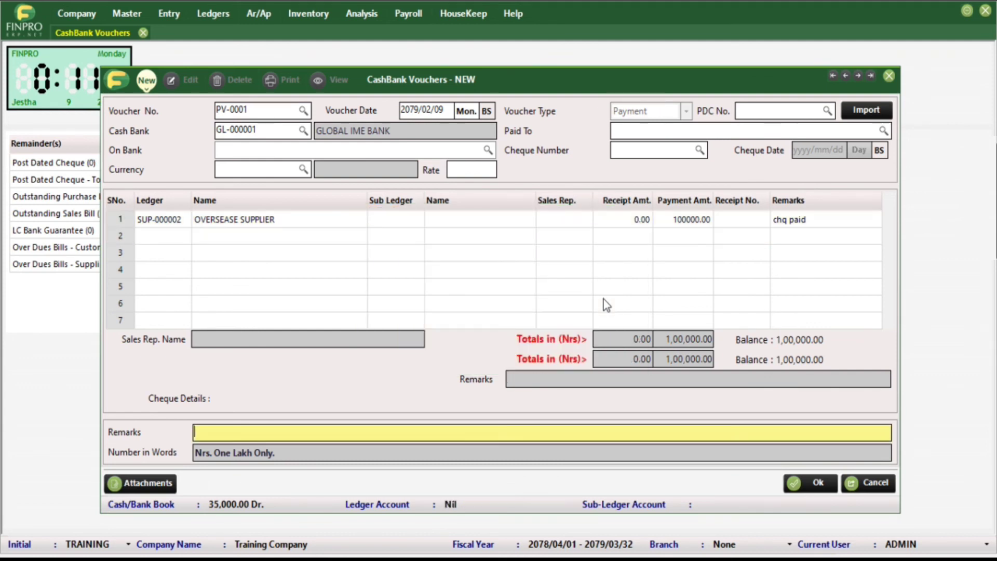
{"action": "left_click", "coordinate": [800, 490]}
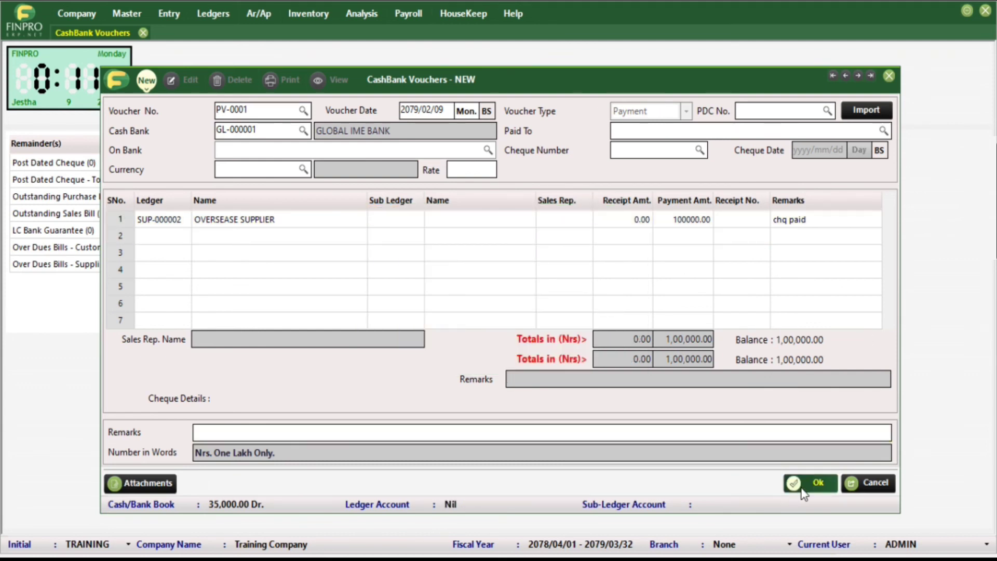